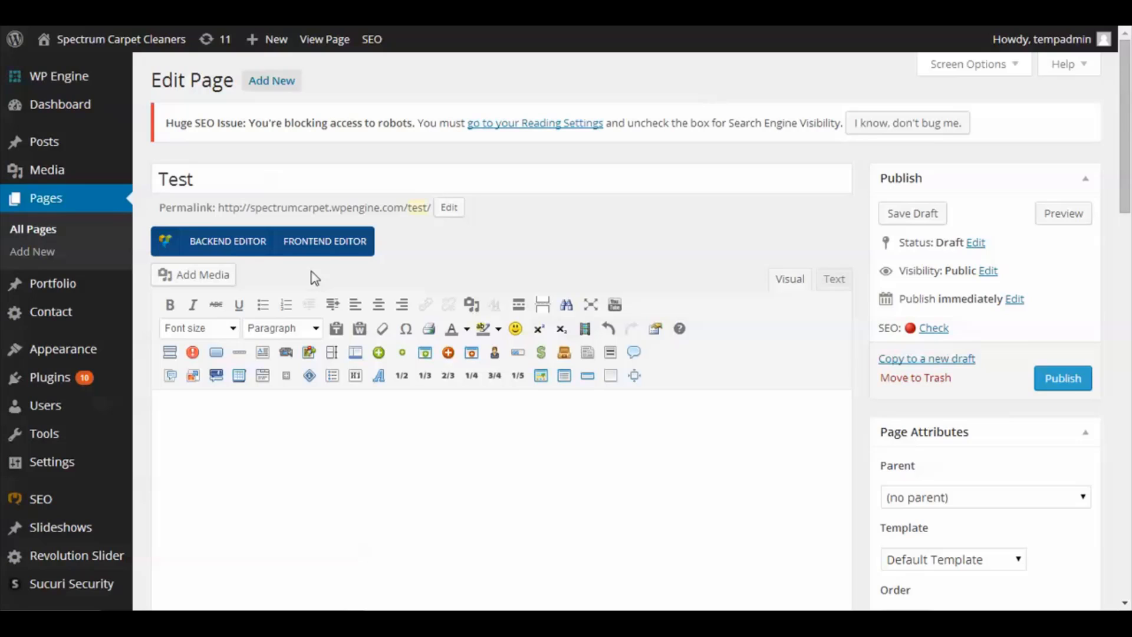
left_click(330, 251)
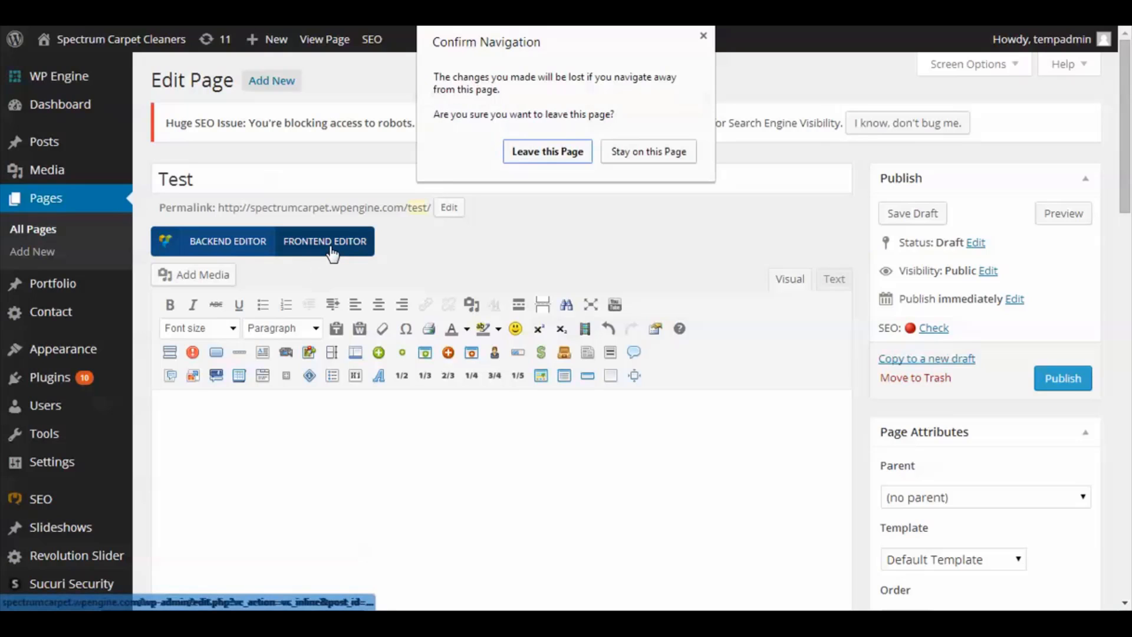
left_click(551, 152)
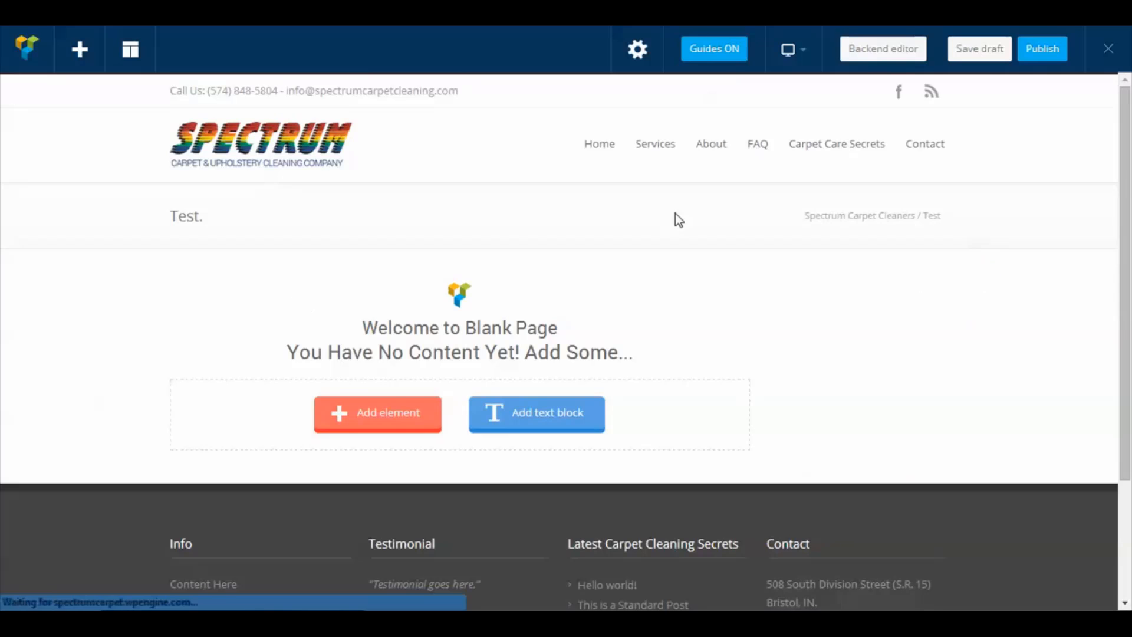
scroll(382, 341, "down", 1)
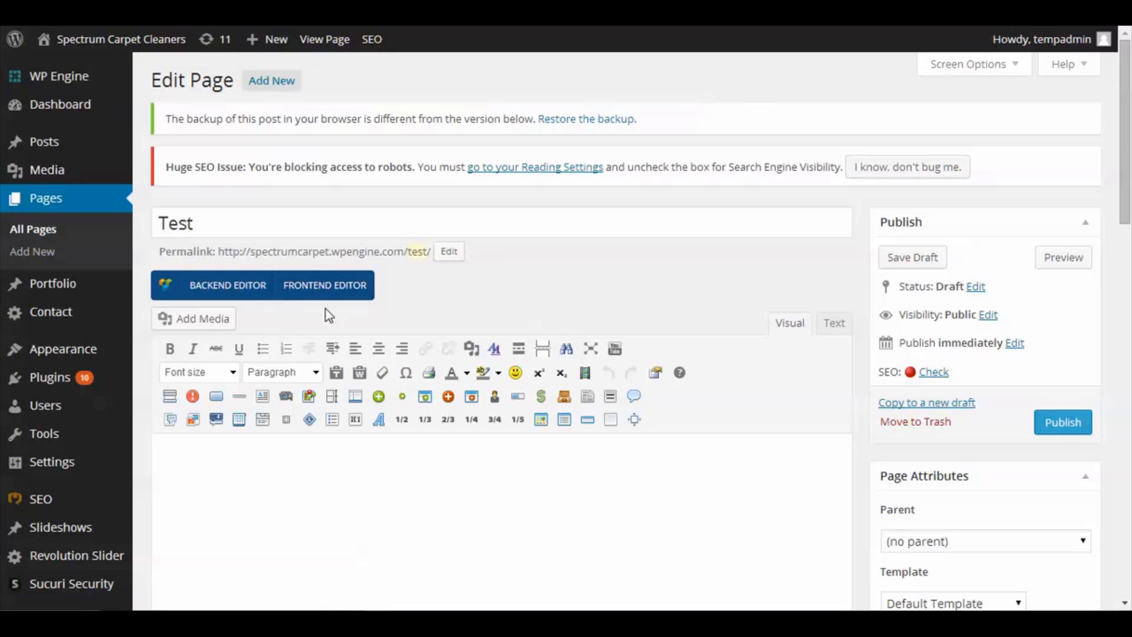
left_click(302, 287)
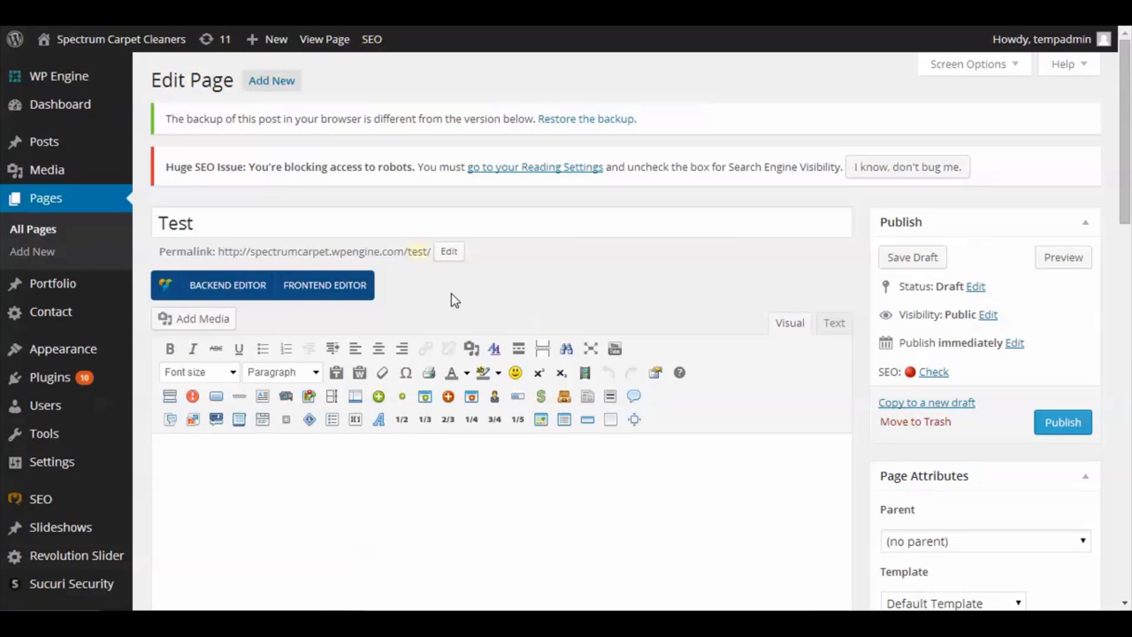
- Switch the Test page to the backend Visual Composer and add an empty row
left_click(226, 297)
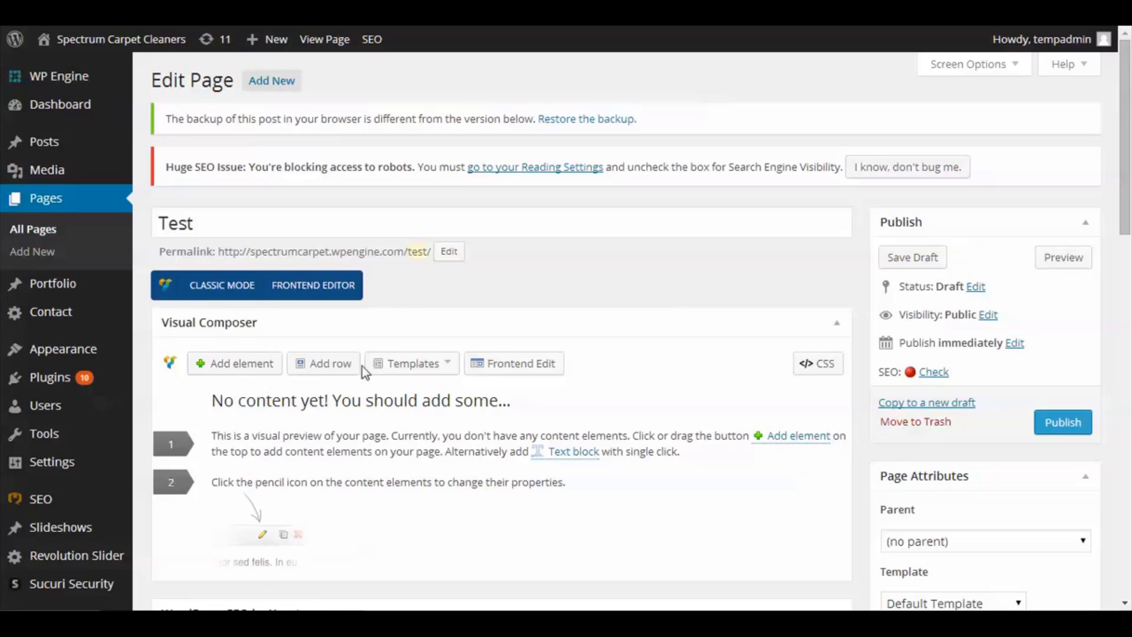
left_click(387, 368)
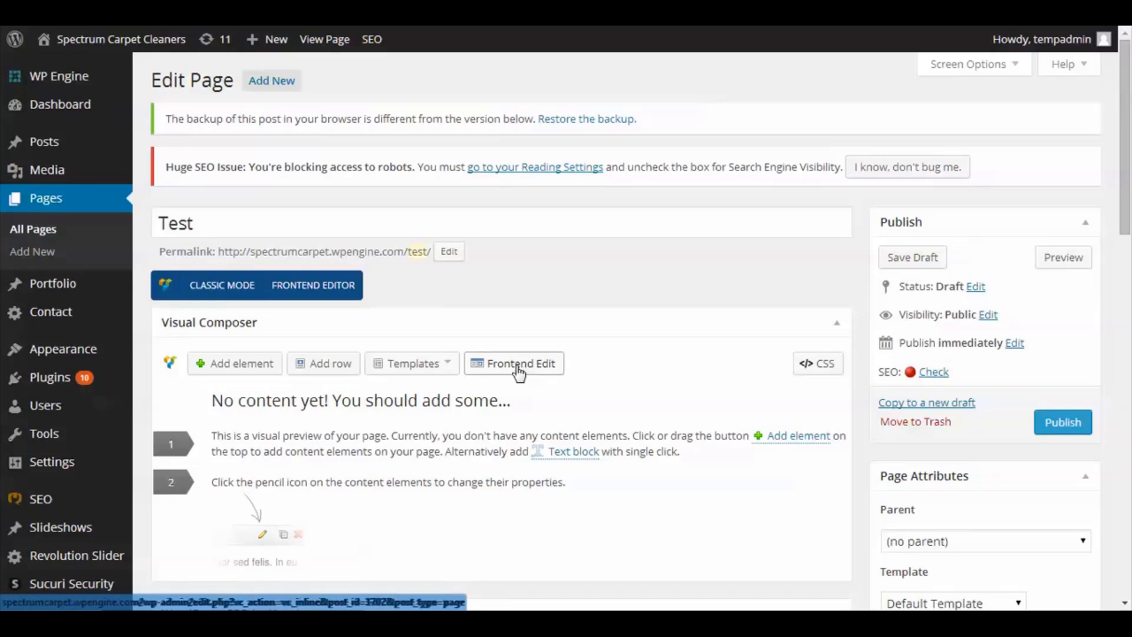
left_click(431, 371)
left_click(317, 371)
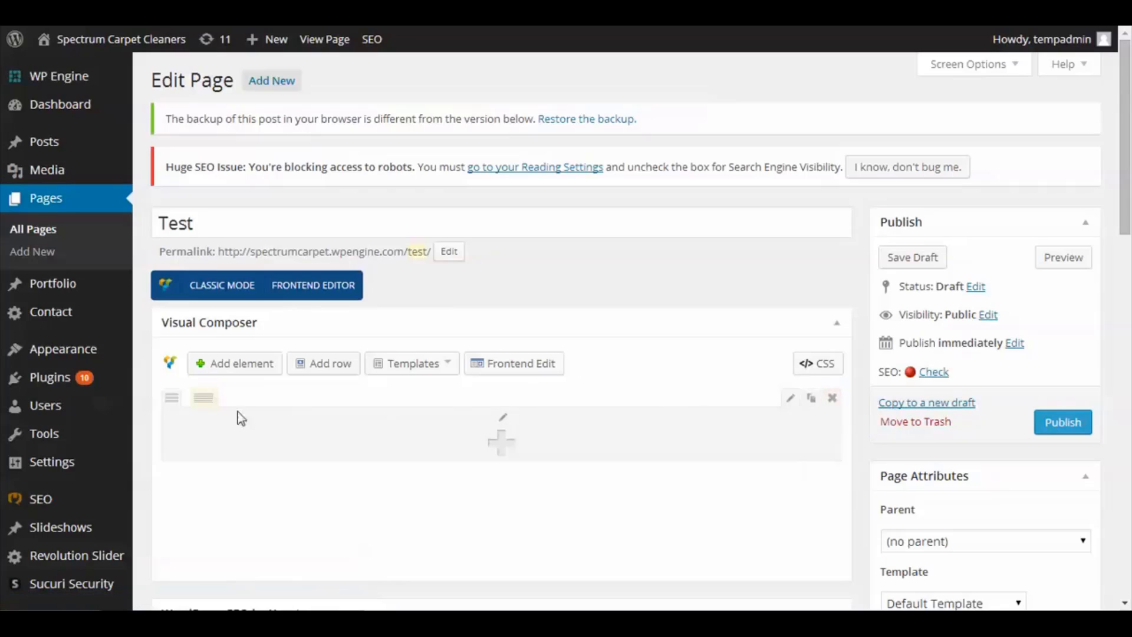
- Split the row into three equal columns and add a Single Image element to the first column
mouse_move(217, 407)
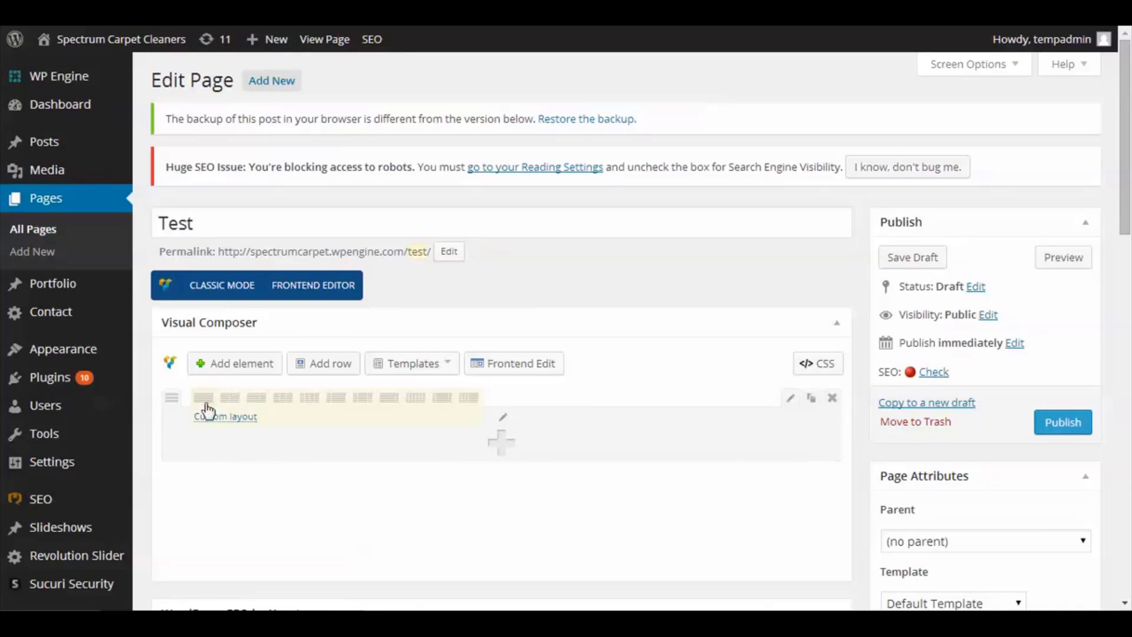
left_click(284, 399)
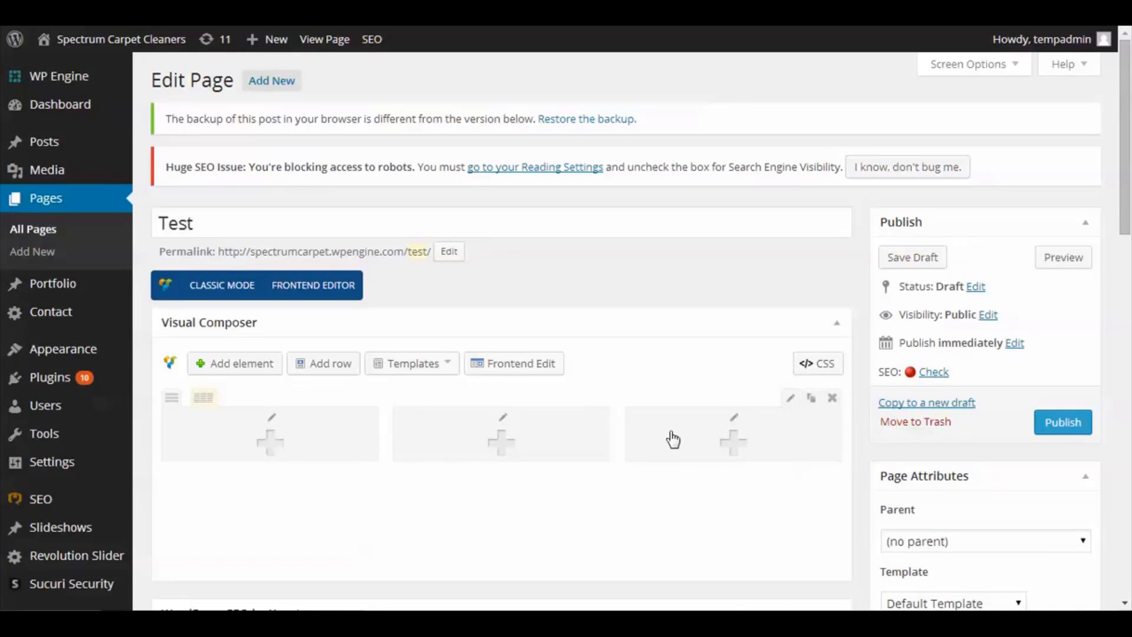
left_click(270, 442)
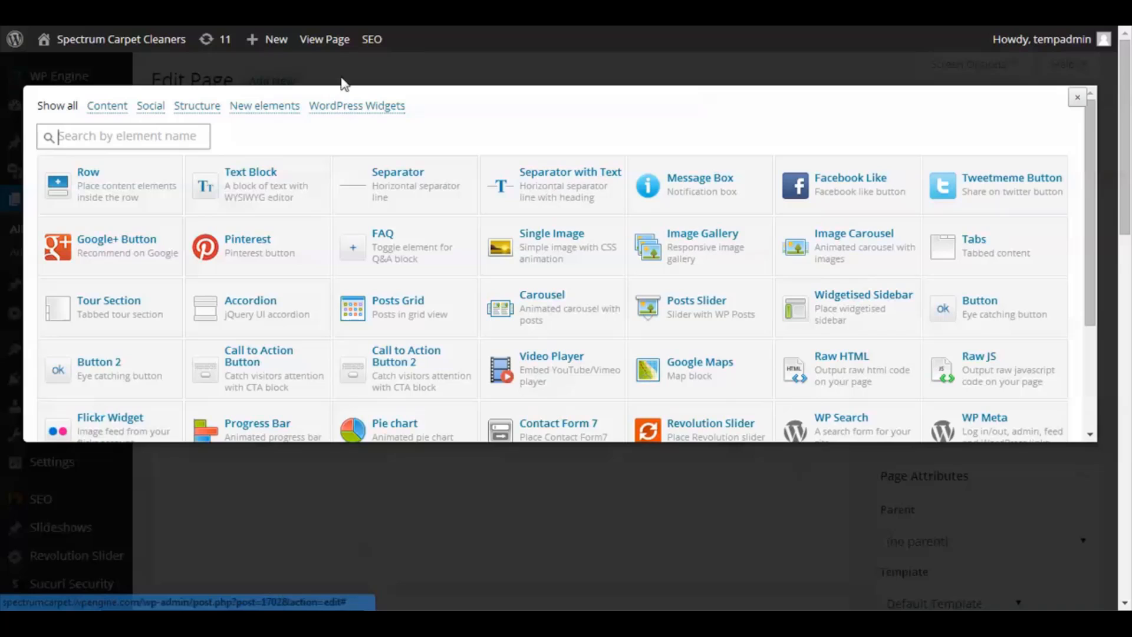
left_click(551, 243)
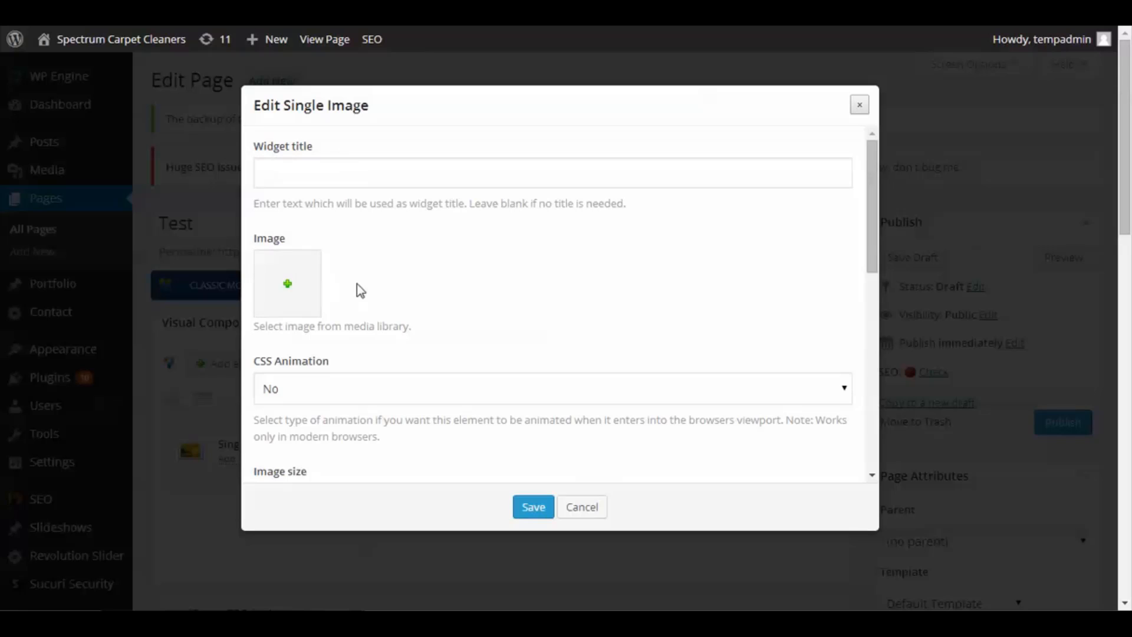
- Browse the media library and set office.png as the Single Image's image
left_click(288, 289)
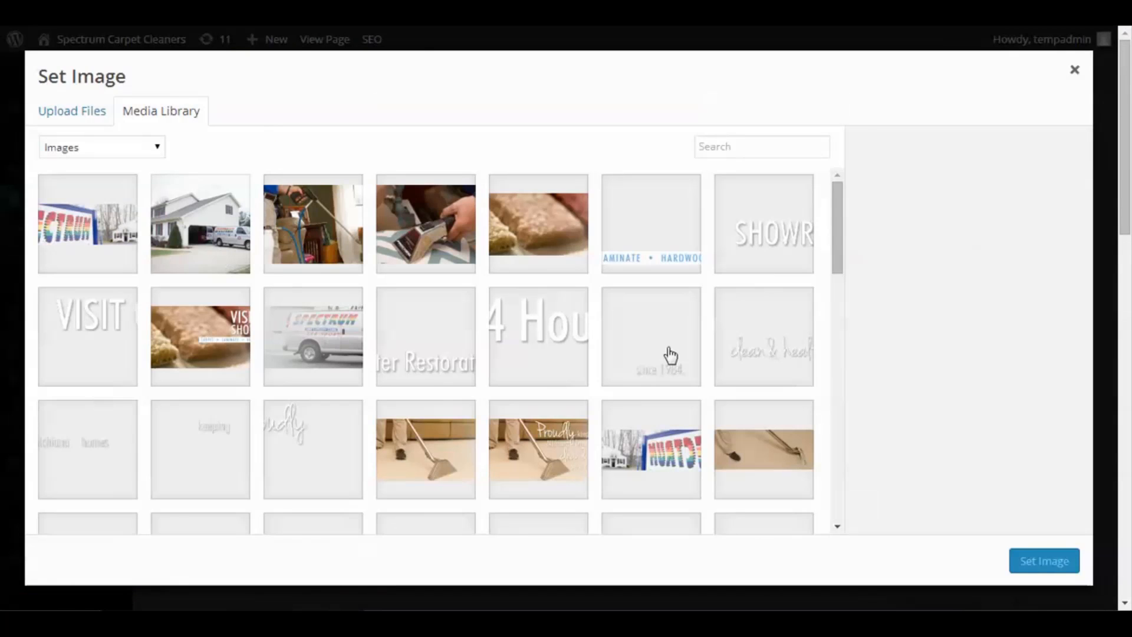
scroll(678, 351, "down", 7)
scroll(683, 351, "down", 5)
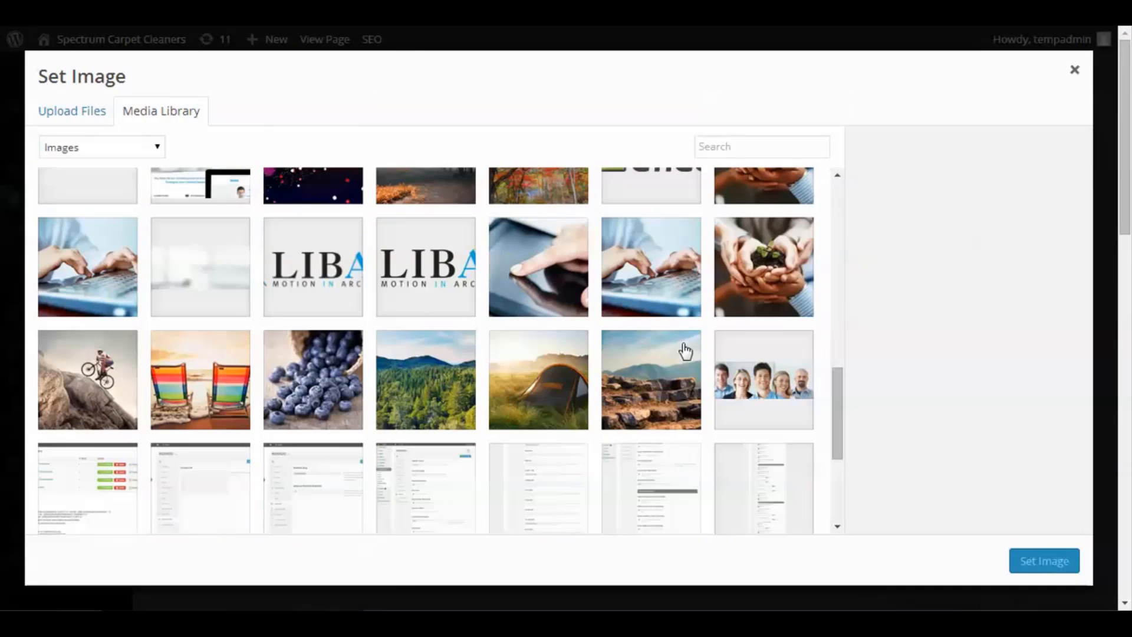
left_click(66, 121)
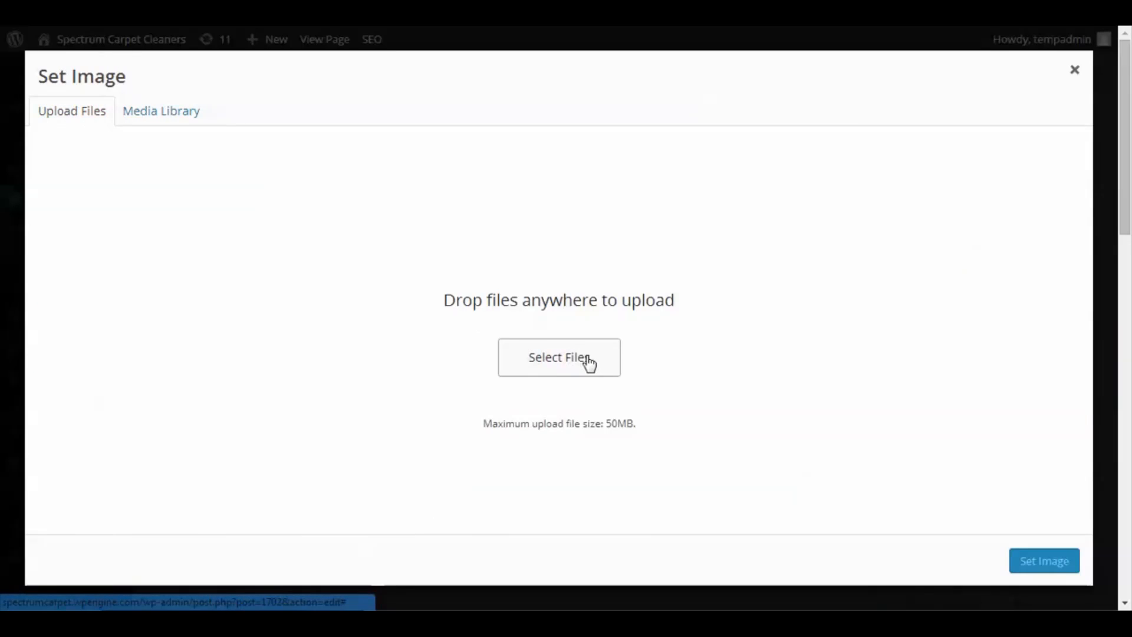
left_click(169, 113)
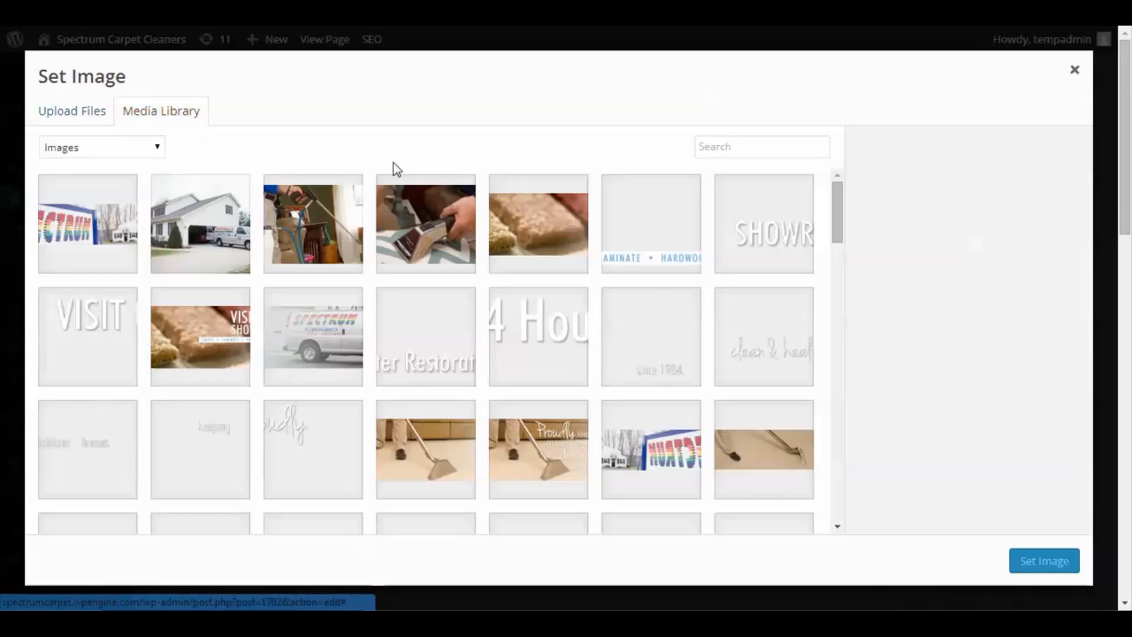
left_click_drag(832, 214, 847, 492)
scroll(789, 426, "down", 10)
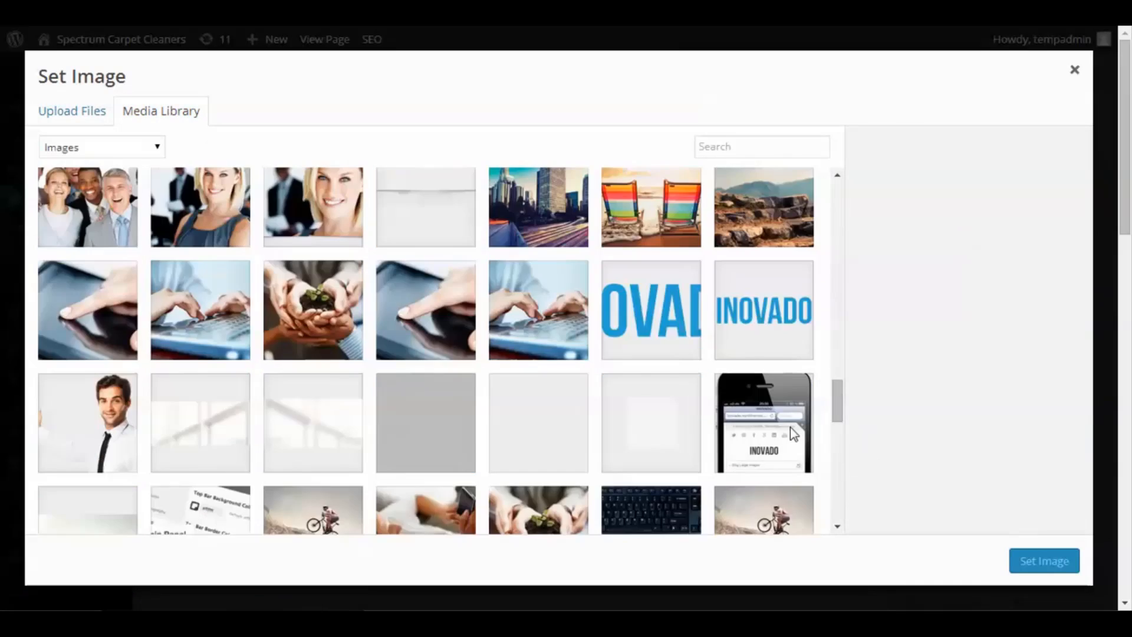
scroll(633, 372, "up", 1)
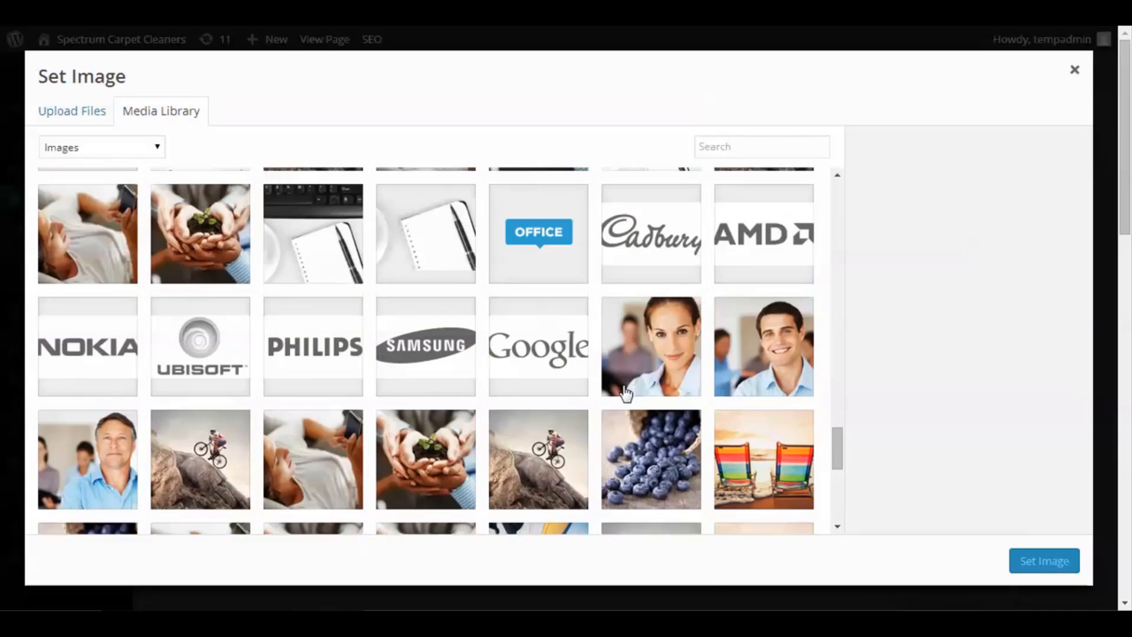
left_click(540, 238)
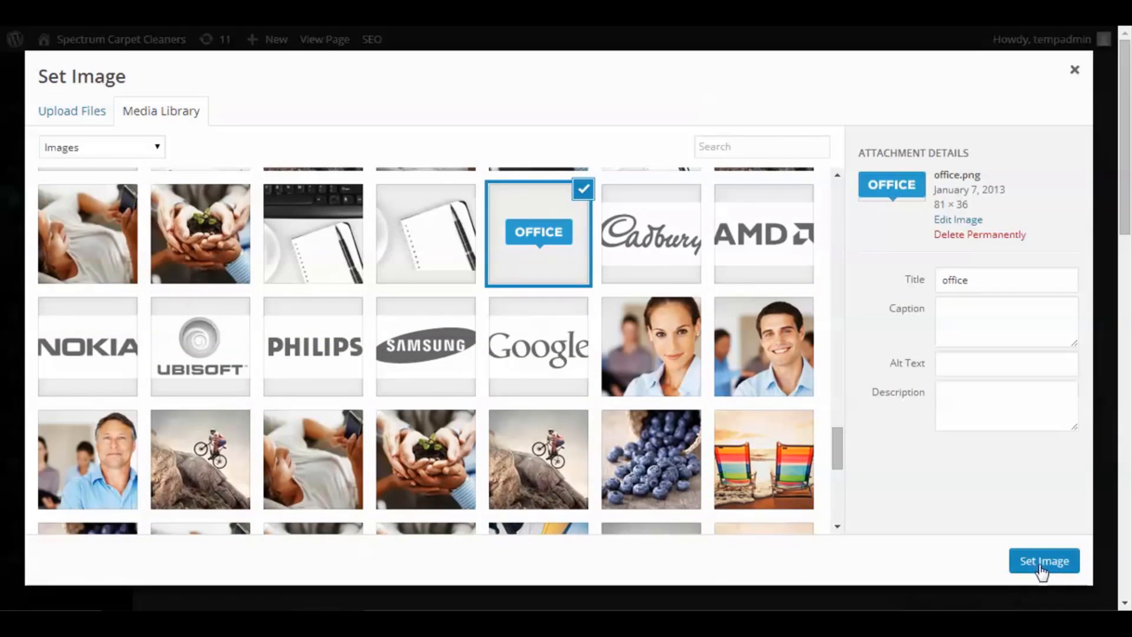
left_click(1043, 565)
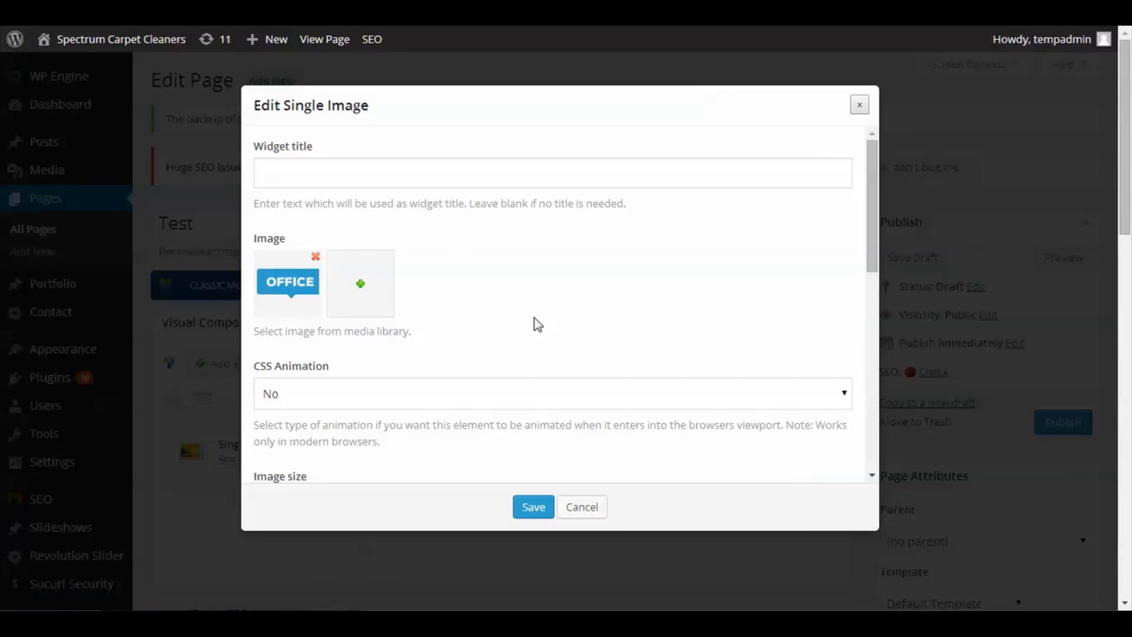
- Set the CSS Animation to Left to right and the image size to large
scroll(487, 308, "down", 1)
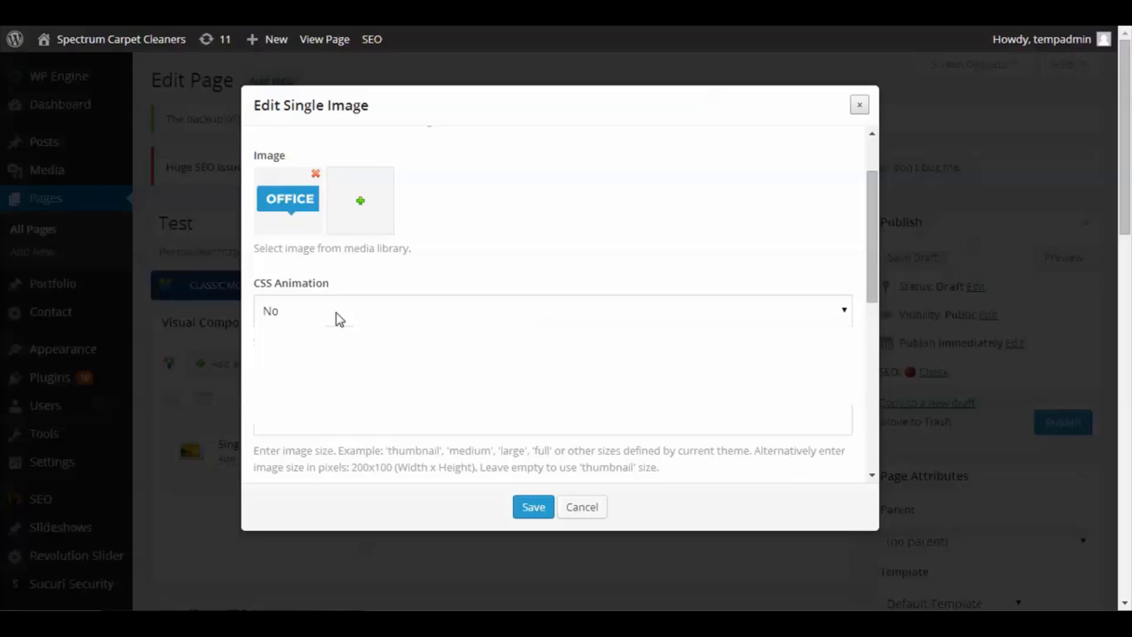
left_click(336, 312)
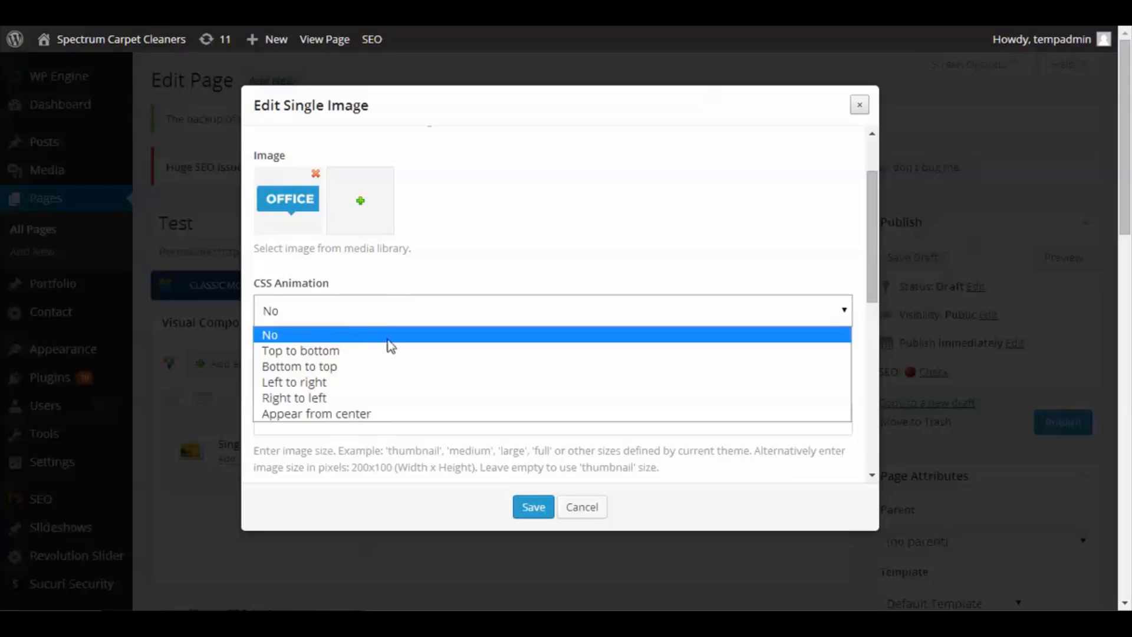
left_click(323, 383)
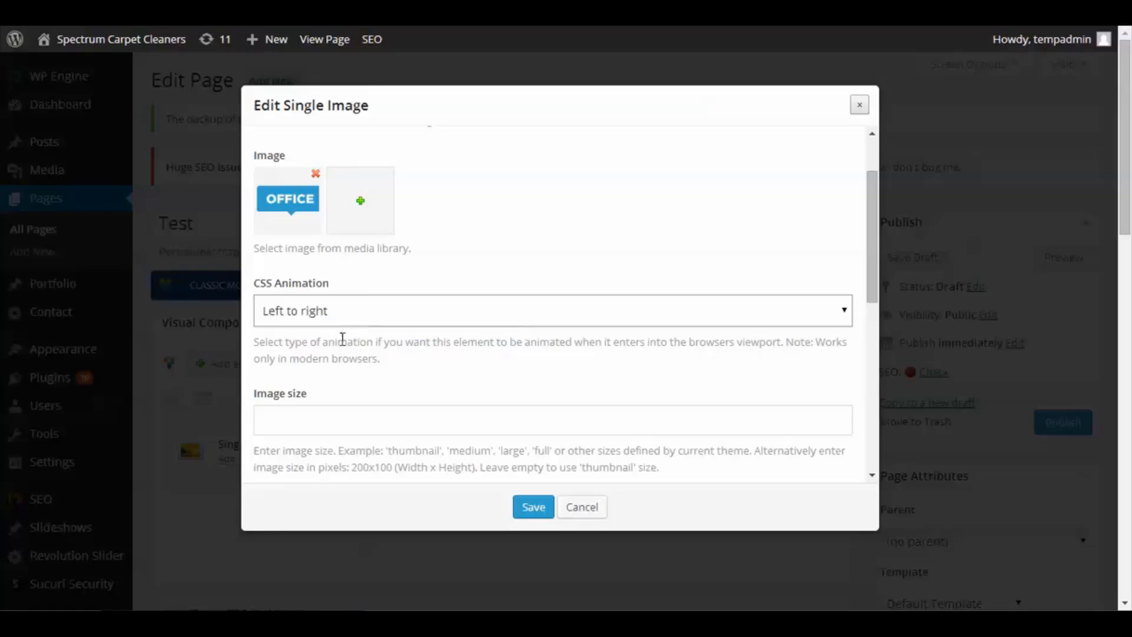
scroll(335, 360, "down", 2)
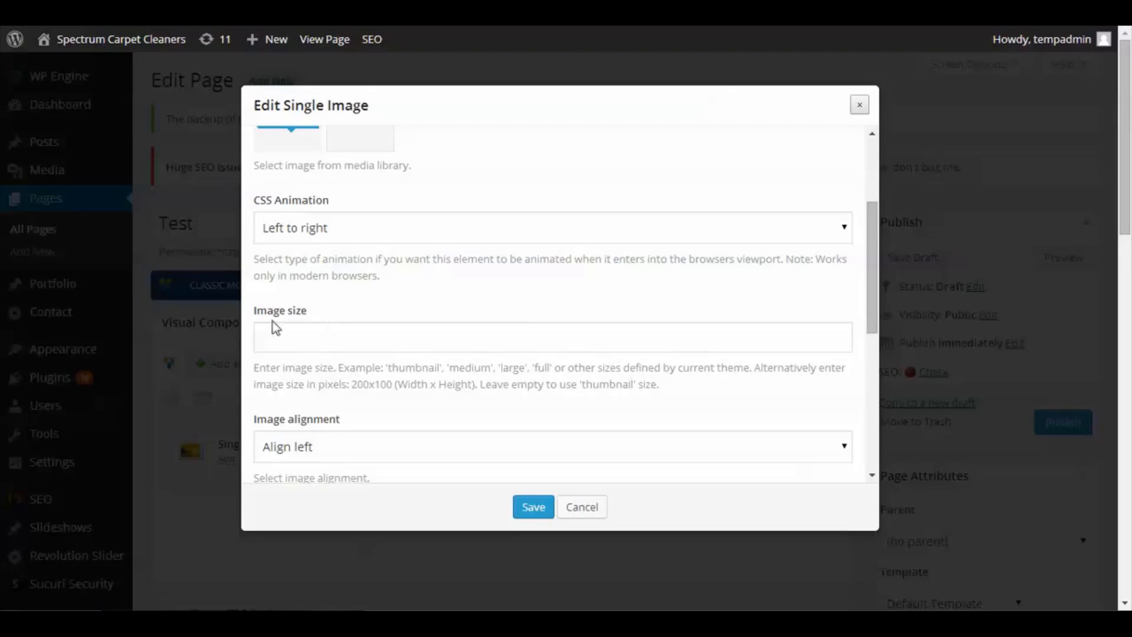
left_click(315, 334)
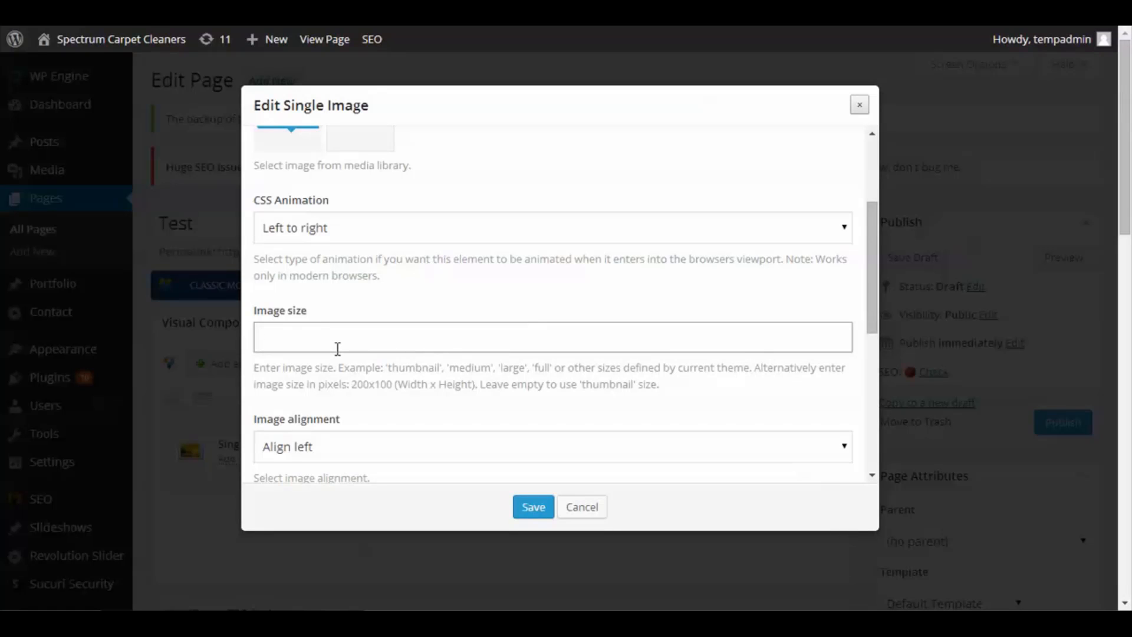
type("large")
left_click(368, 386)
- Set the image alignment to Align left and the image style to Circle
scroll(361, 390, "down", 2)
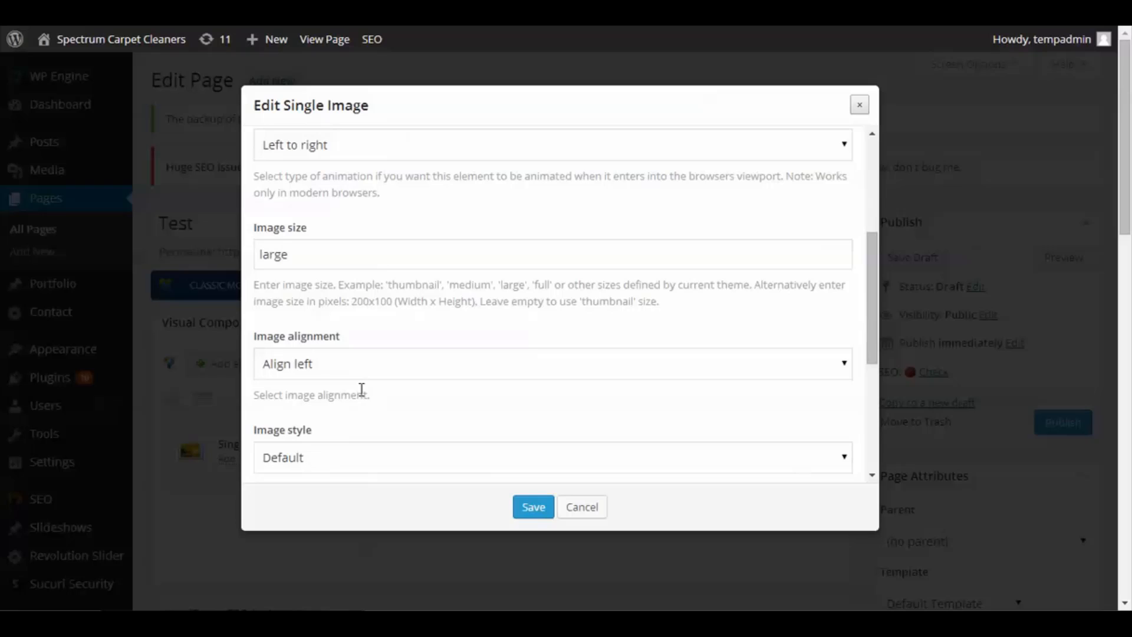
left_click(320, 366)
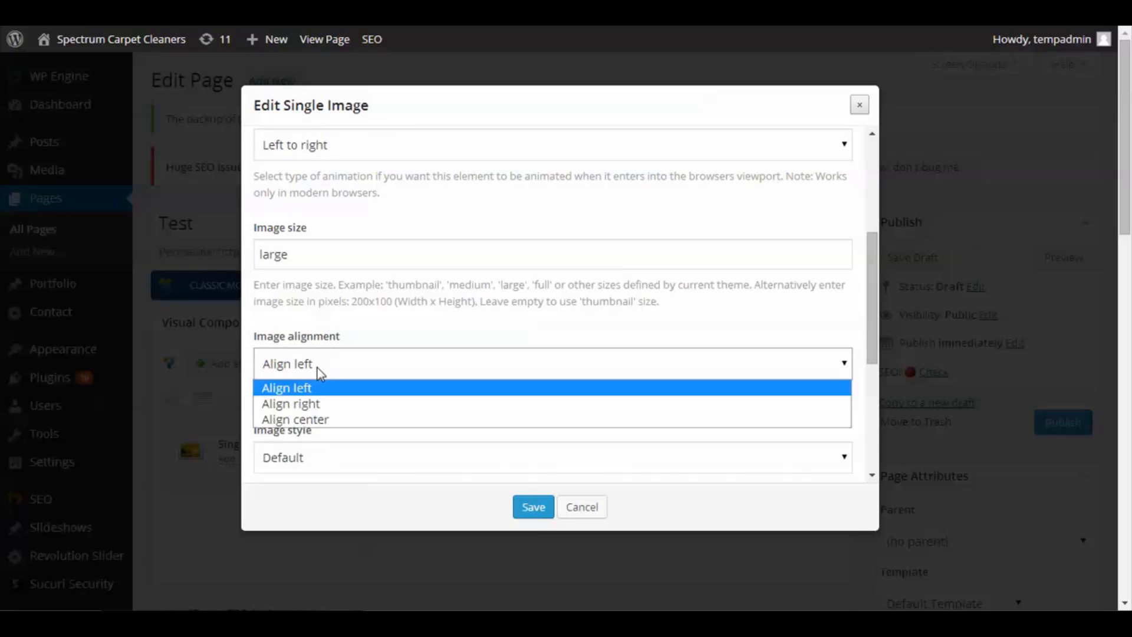
left_click(347, 386)
scroll(378, 331, "down", 3)
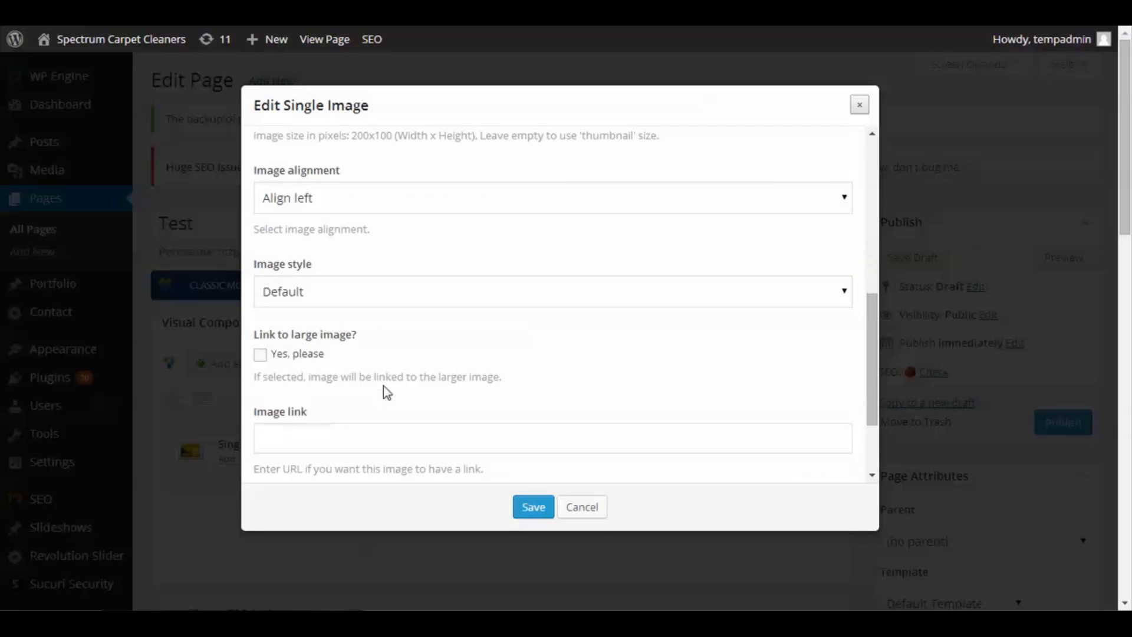
left_click(306, 291)
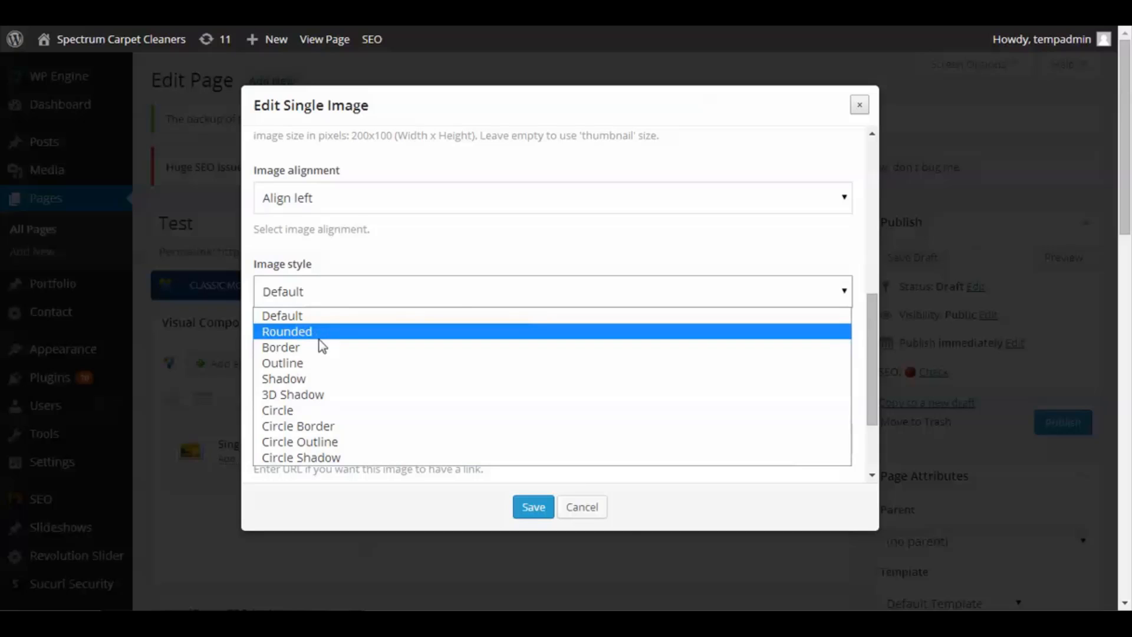
left_click(308, 410)
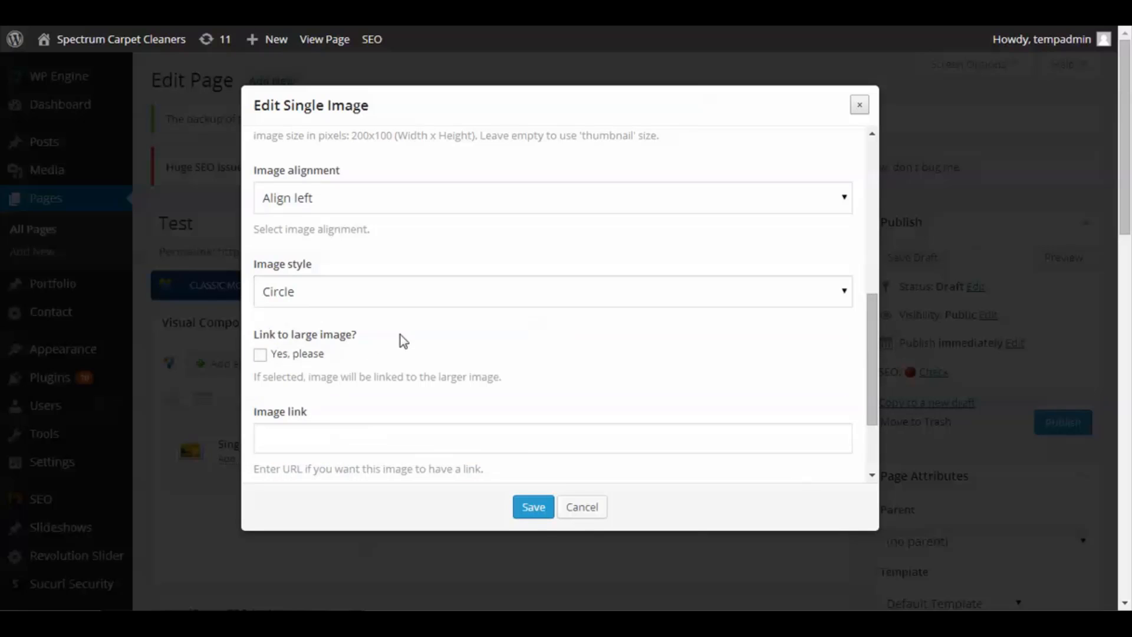
- Save the Single Image element's settings
scroll(408, 335, "down", 1)
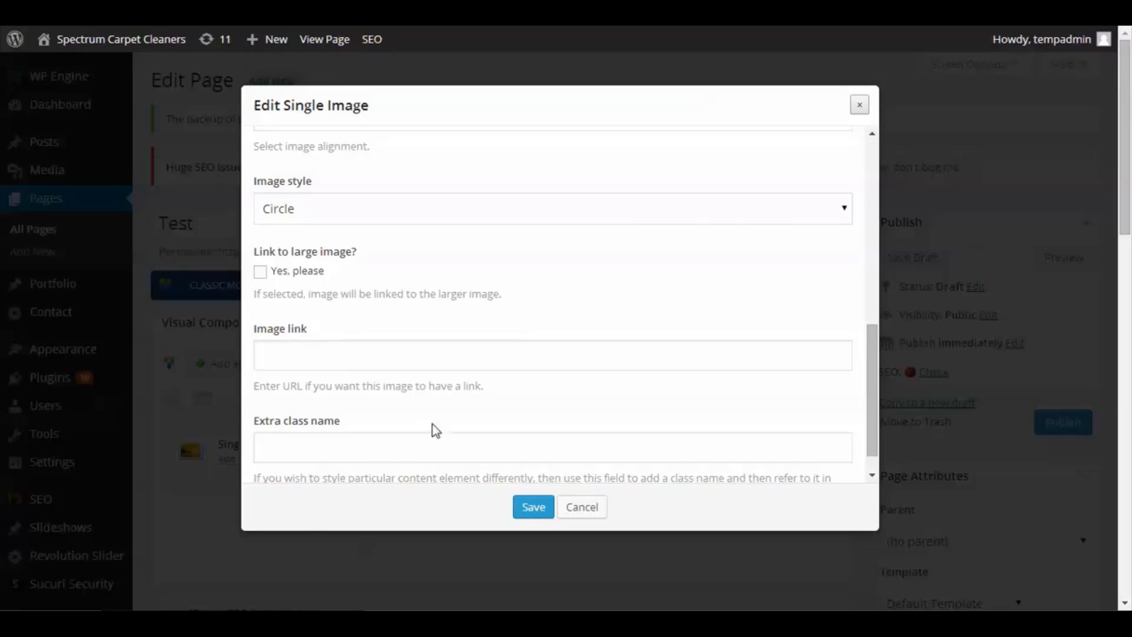
scroll(336, 366, "down", 1)
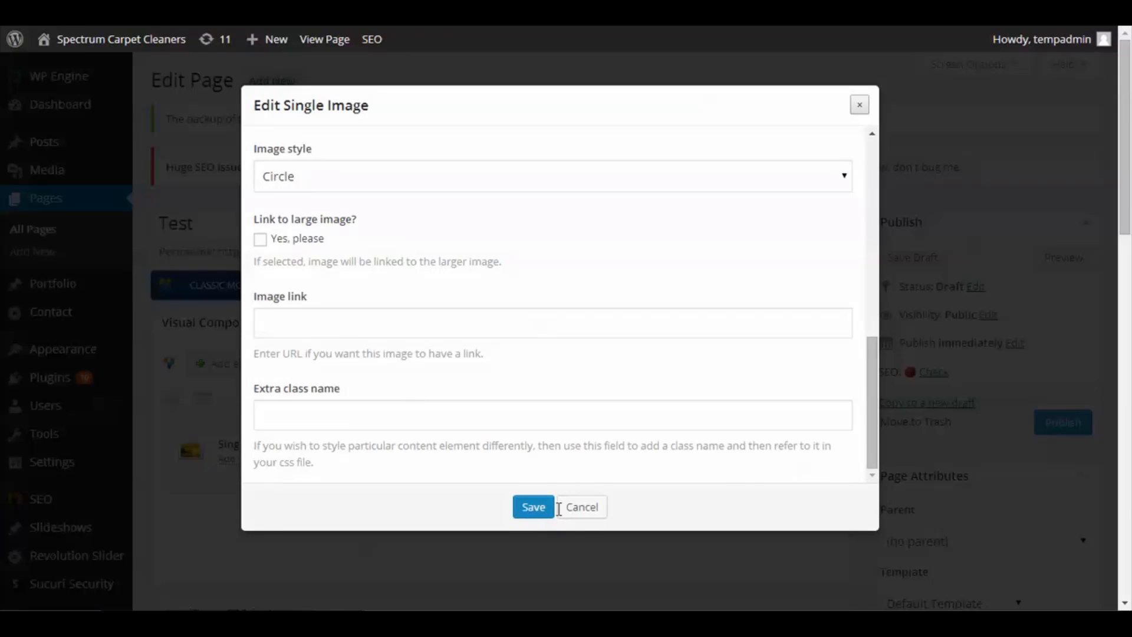
left_click(533, 507)
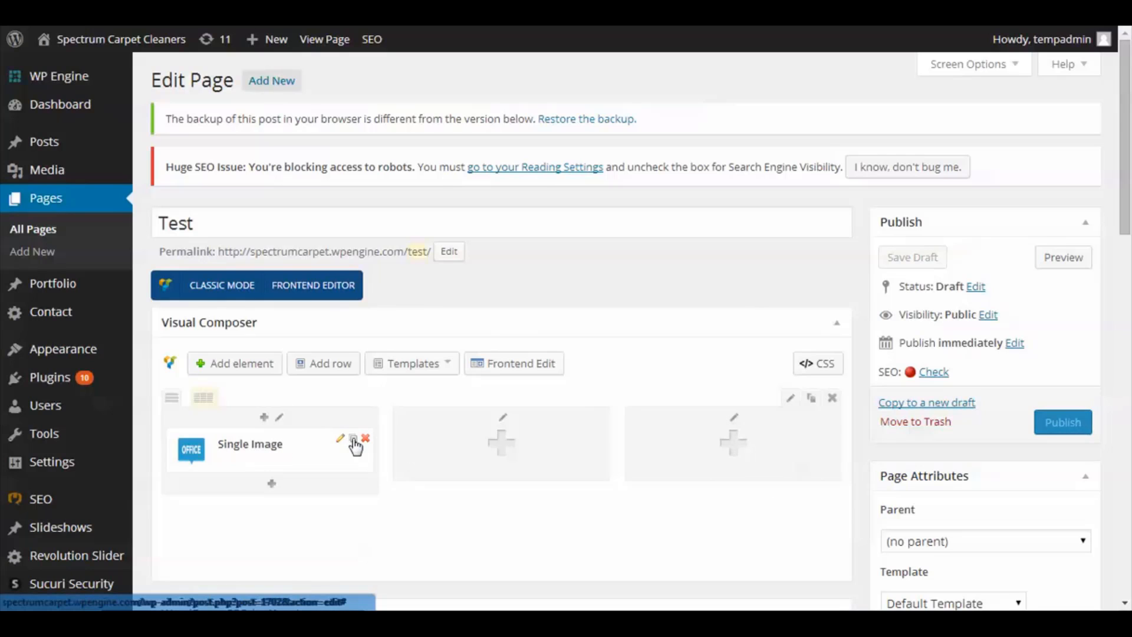
- Duplicate the Single Image element and move the copy into the third column
left_click(352, 439)
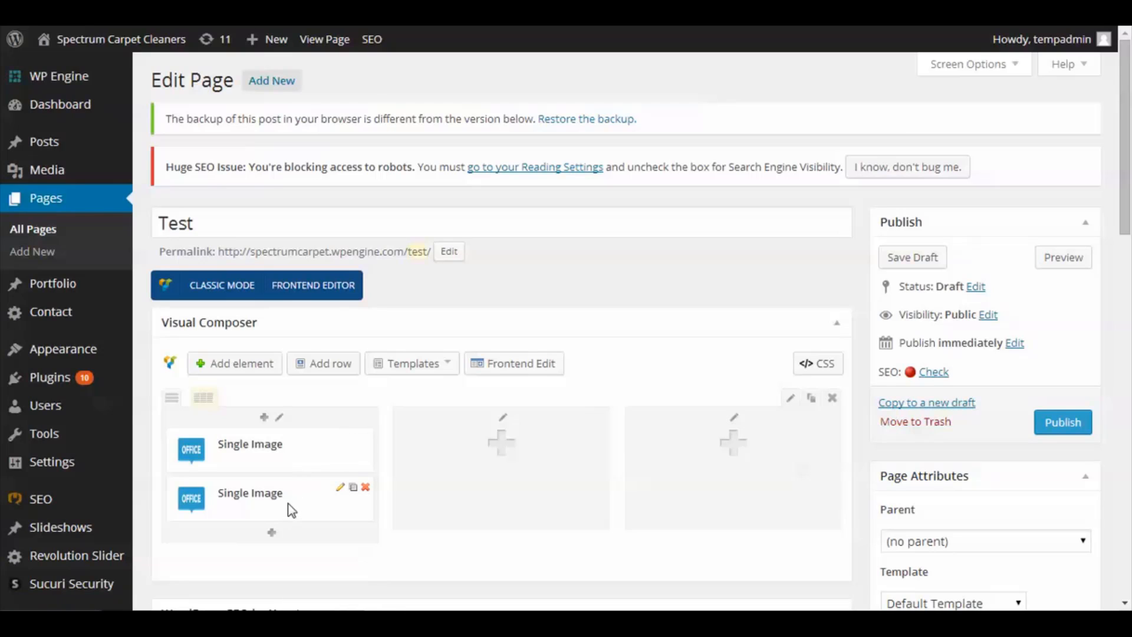
left_click_drag(289, 507, 750, 461)
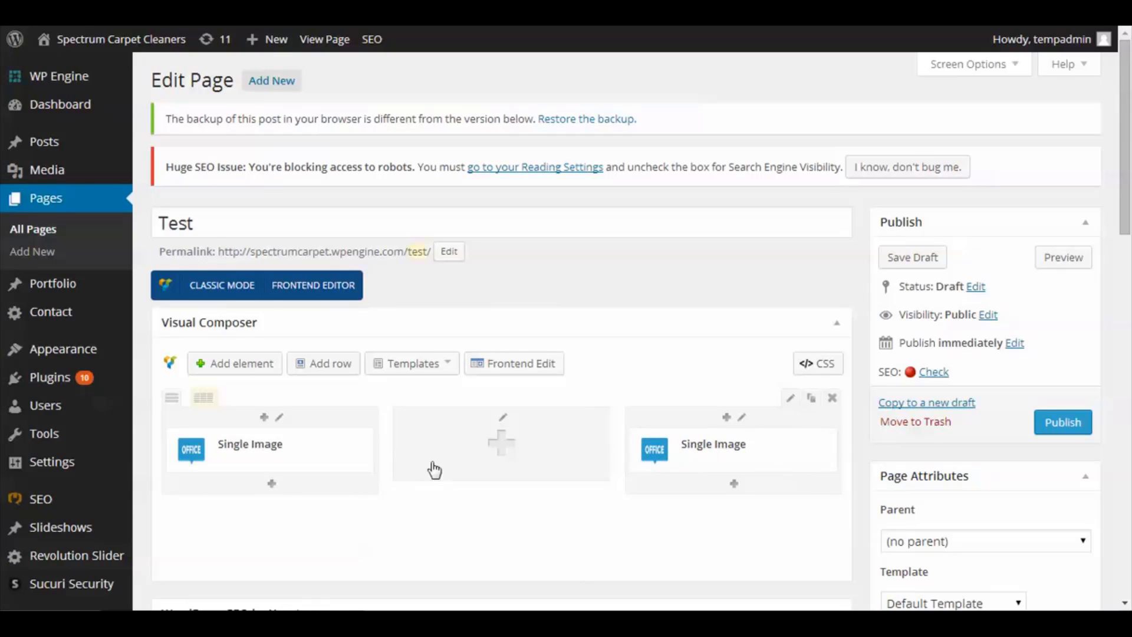
- Add a Text Block element to the empty middle column and center-align its sample text
left_click(504, 451)
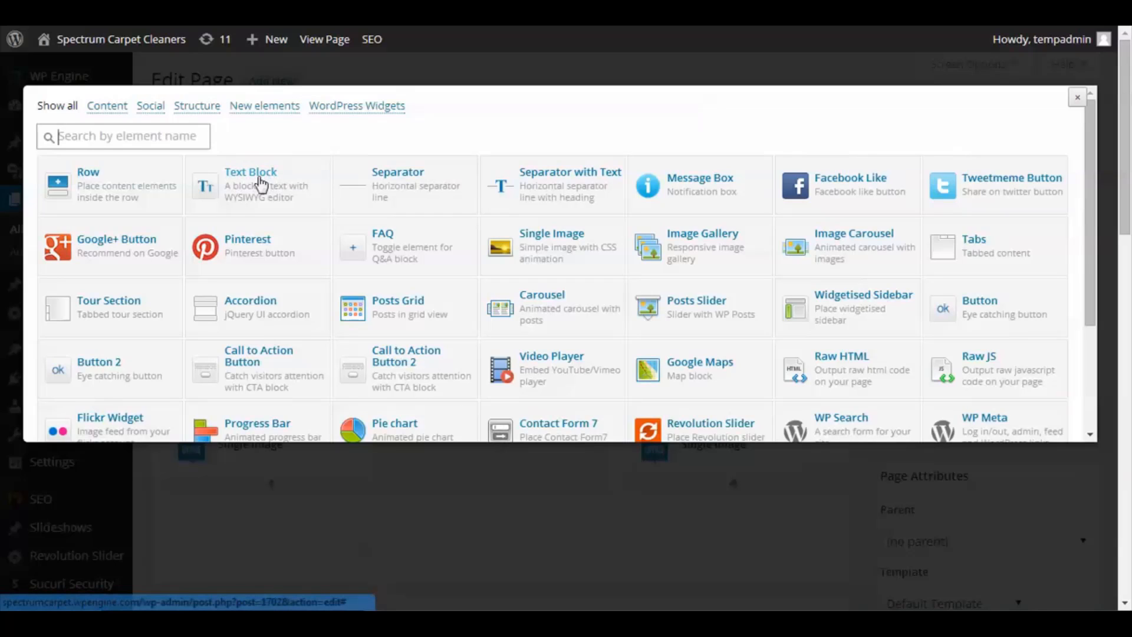
left_click(274, 192)
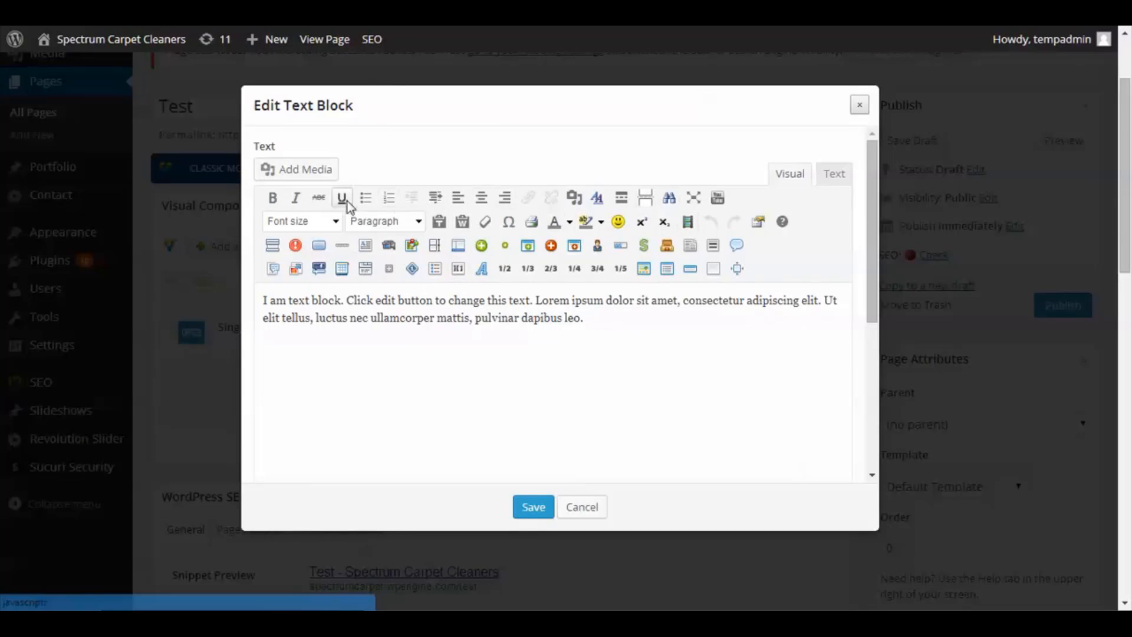
left_click_drag(601, 330, 260, 298)
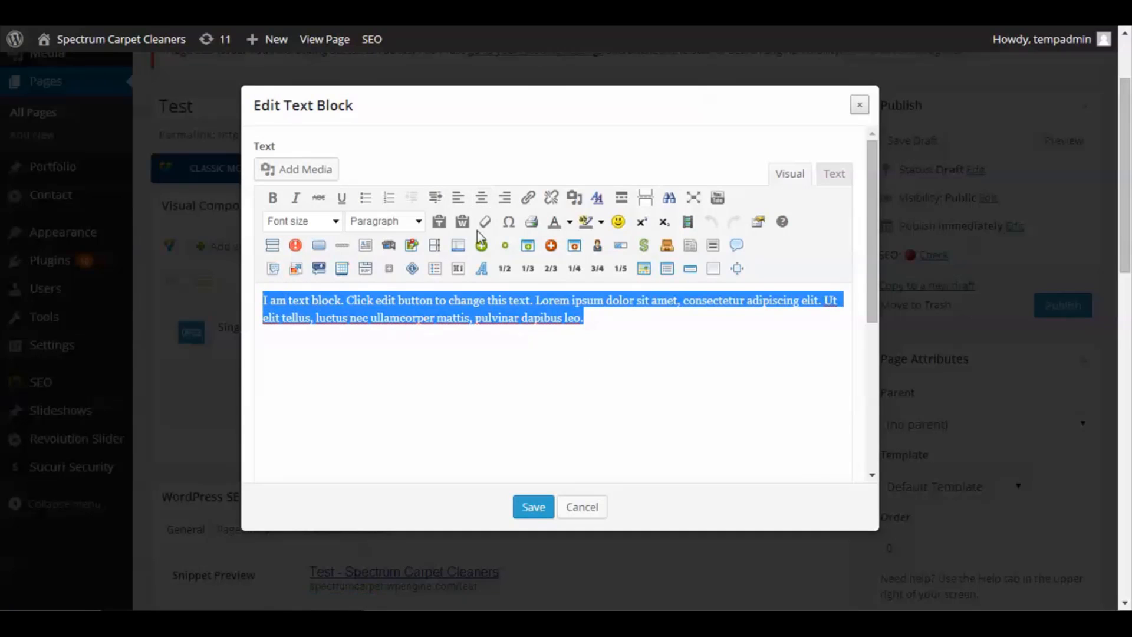
left_click(482, 200)
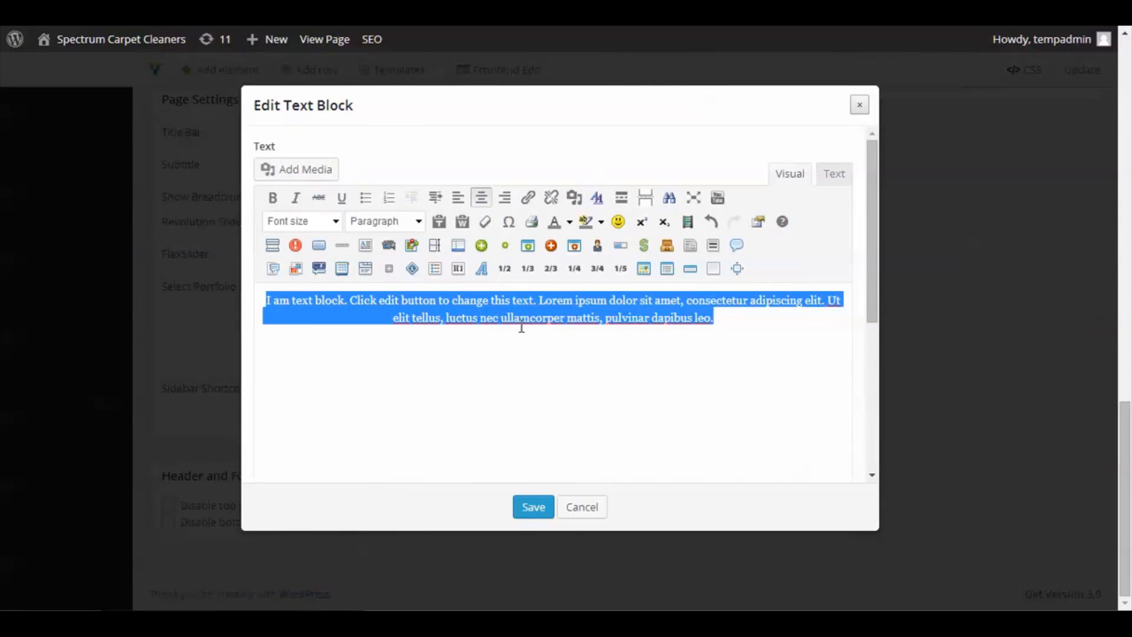
left_click(505, 197)
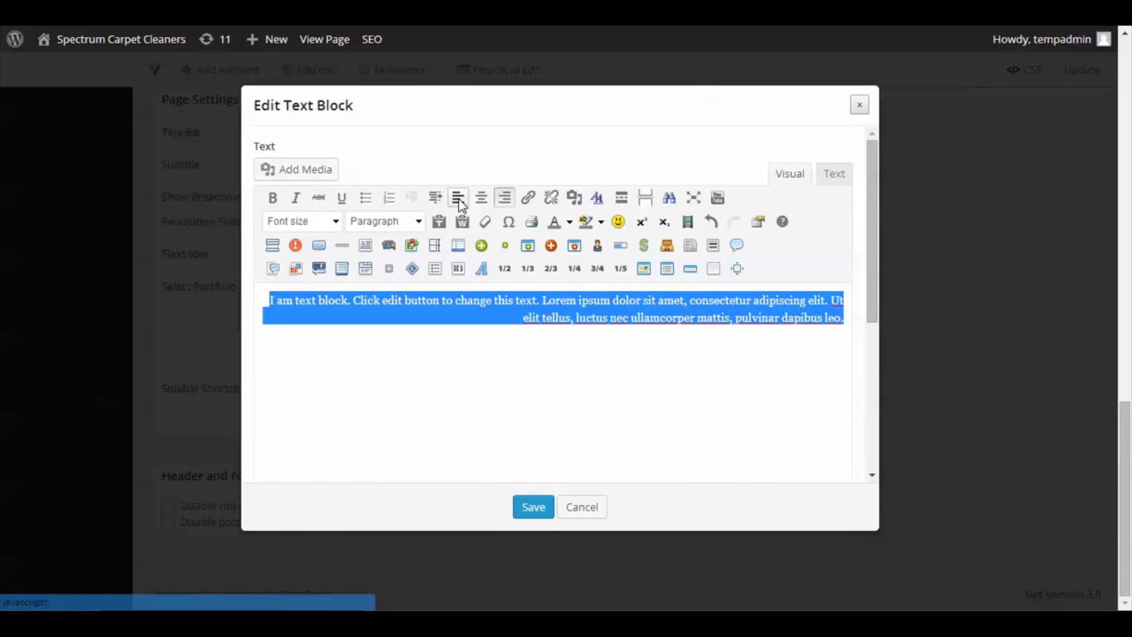
left_click(482, 197)
left_click(724, 361)
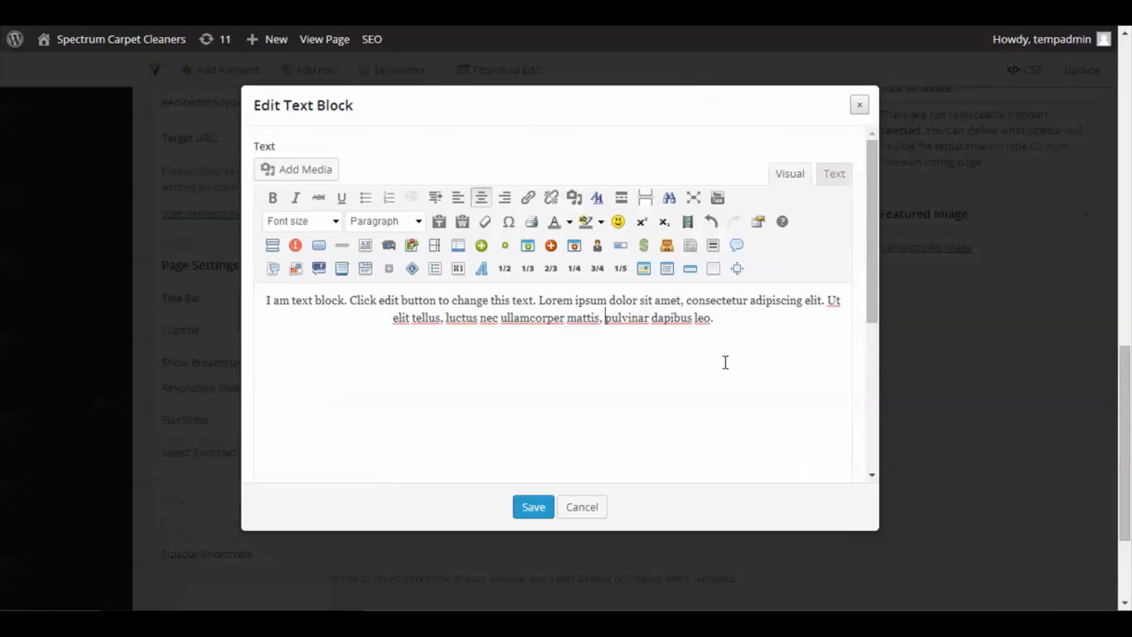
- Format the Text Block's sample text as Heading 4
left_click(836, 176)
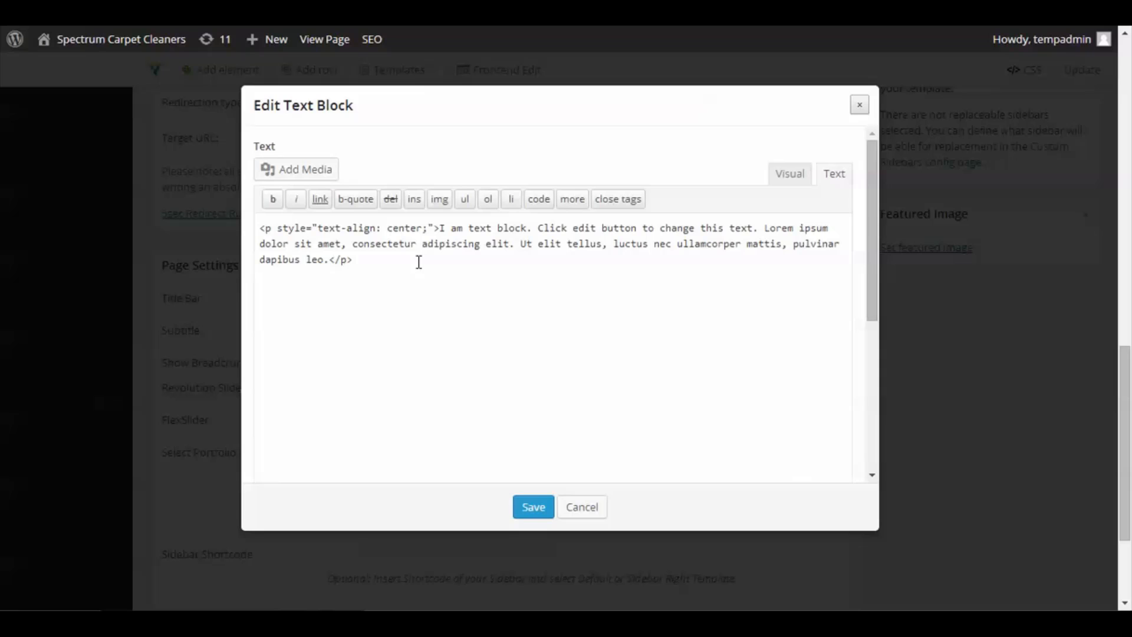
left_click(790, 174)
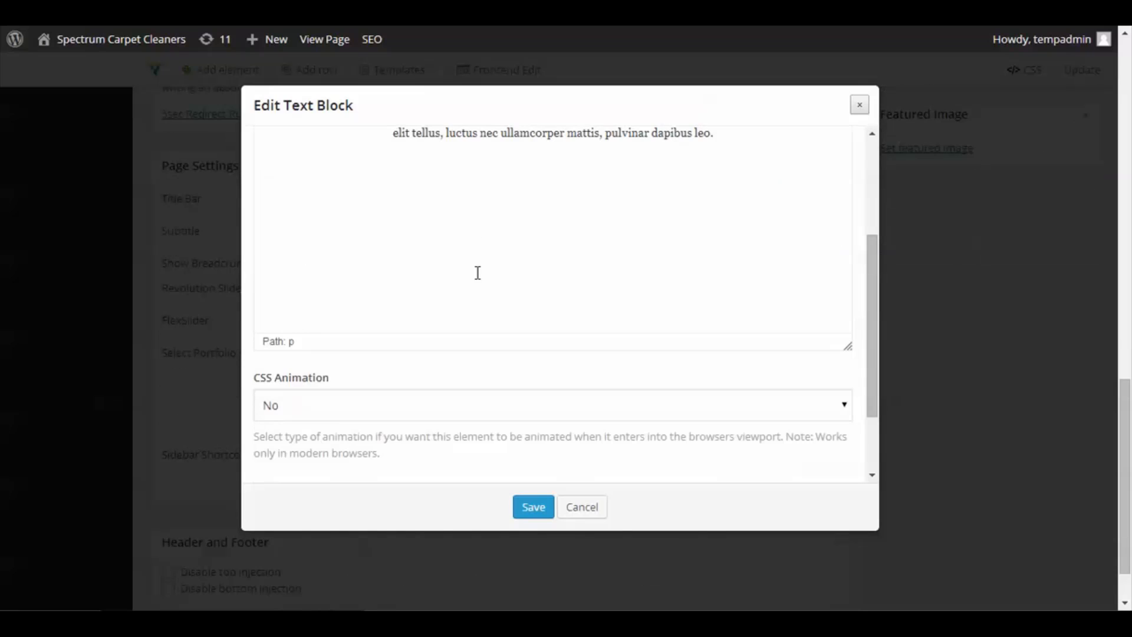
scroll(478, 273, "up", 3)
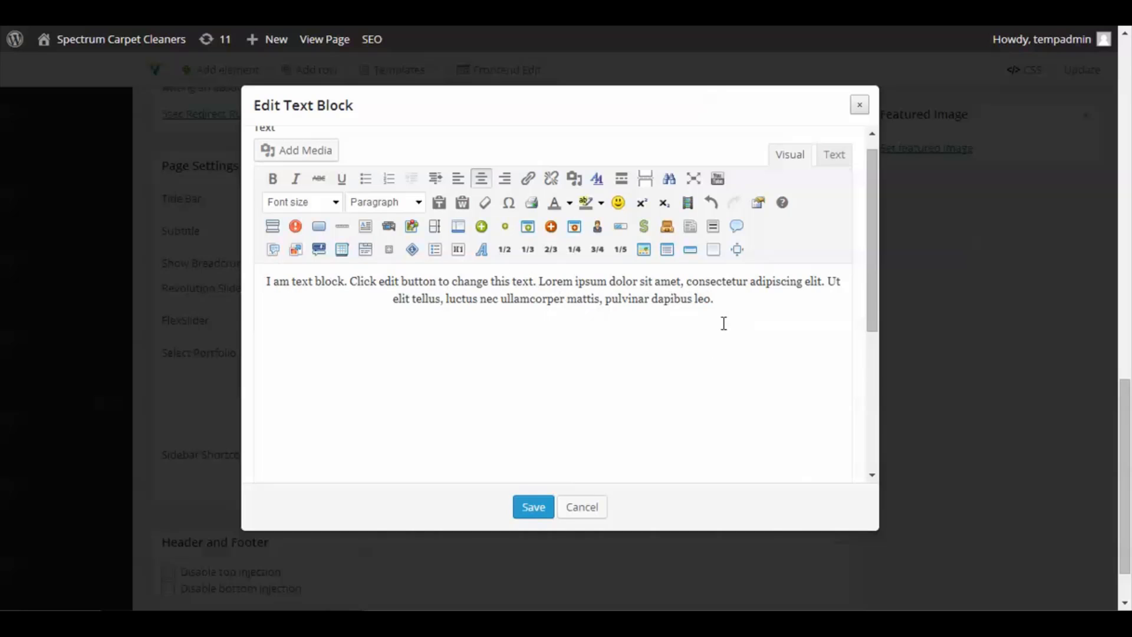
left_click_drag(724, 301, 267, 272)
left_click(424, 201)
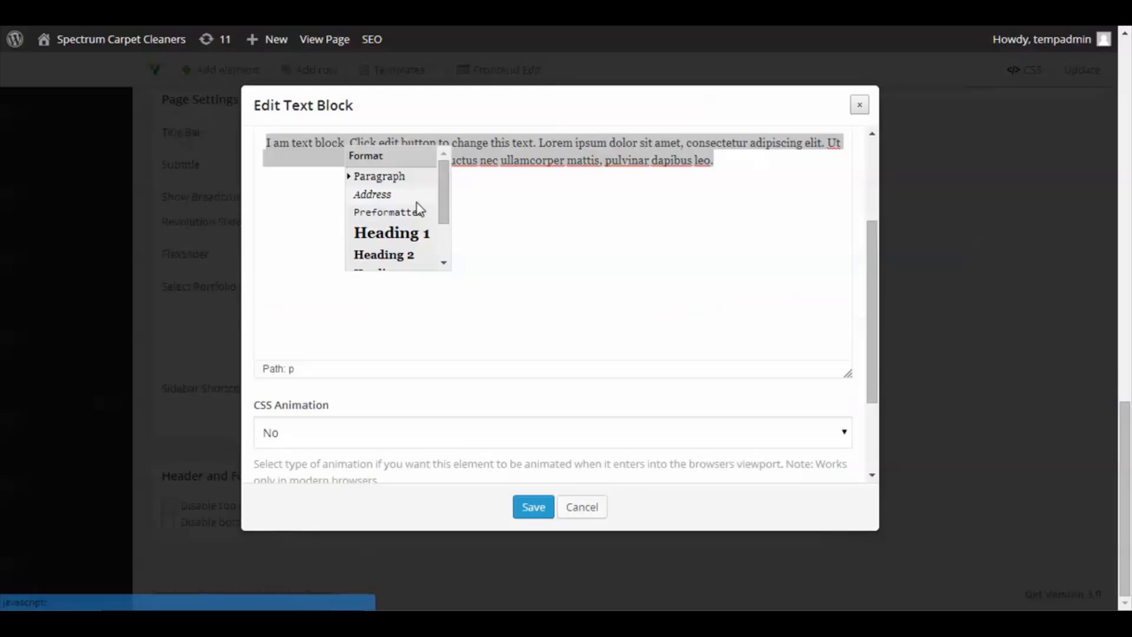
scroll(394, 233, "down", 2)
left_click(398, 235)
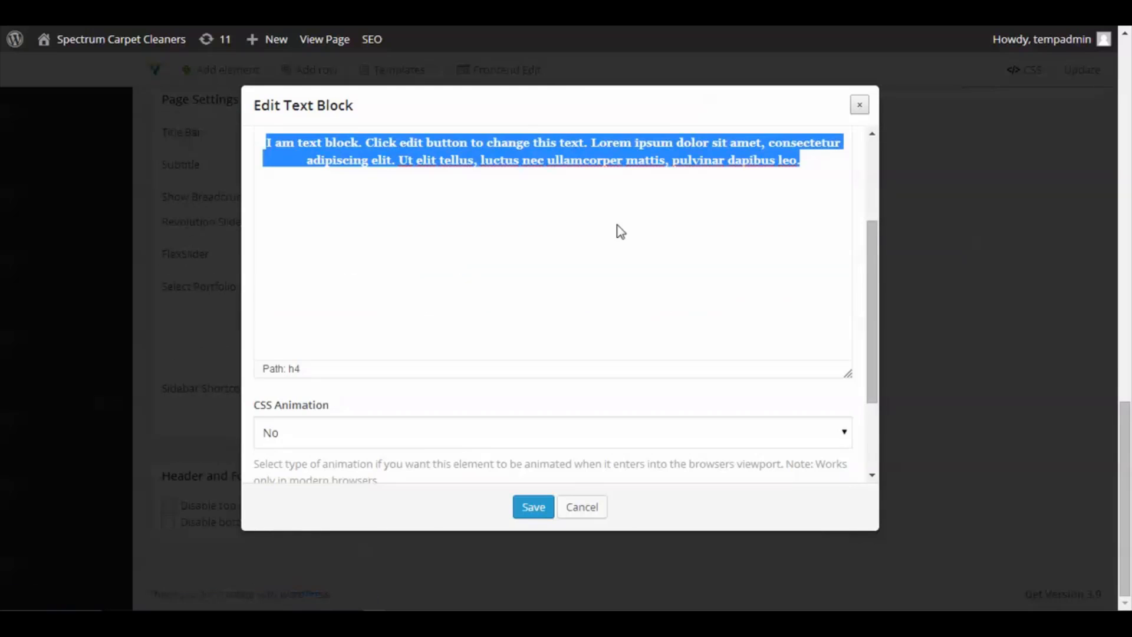
scroll(607, 283, "up", 3)
left_click(753, 319)
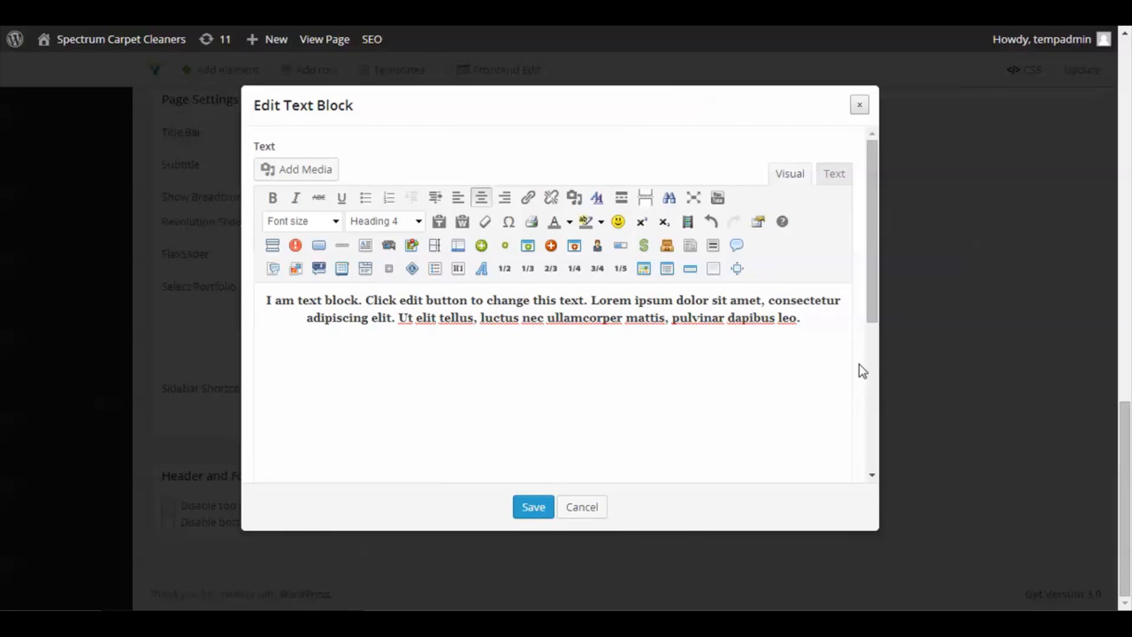
- Set the Text Block's CSS Animation to Bottom to top and save the element
scroll(859, 365, "down", 5)
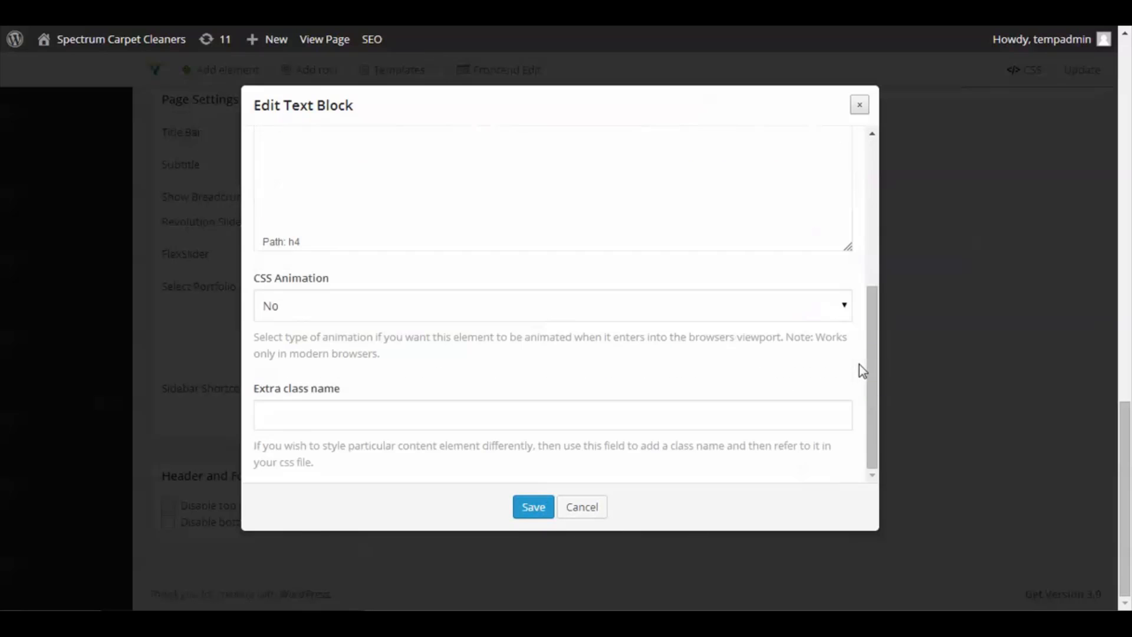
left_click(298, 301)
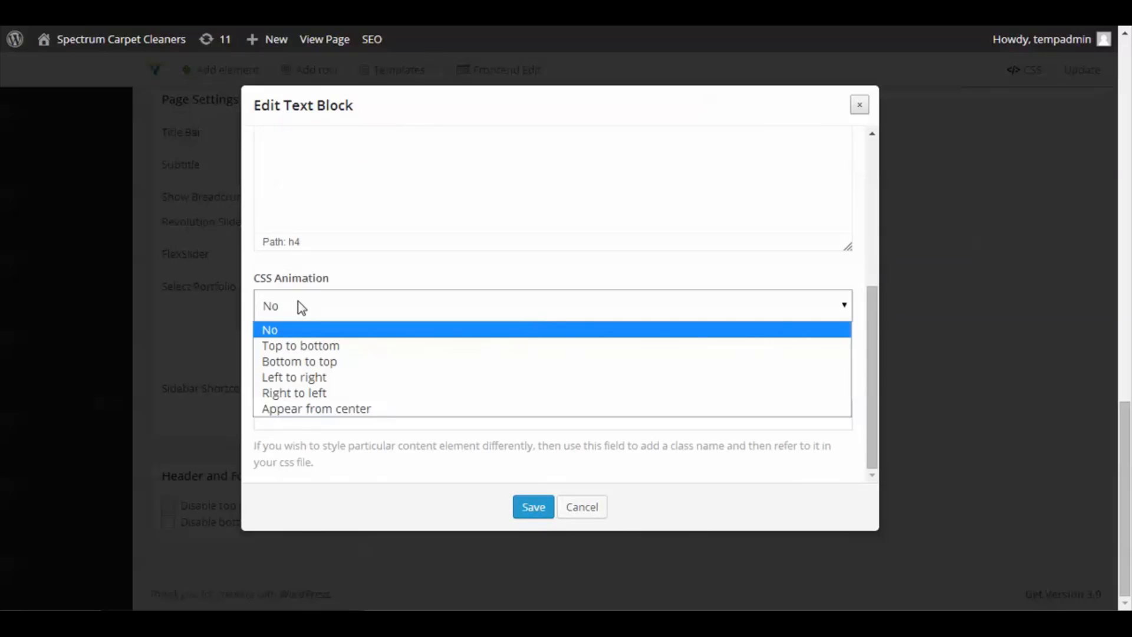
left_click(306, 370)
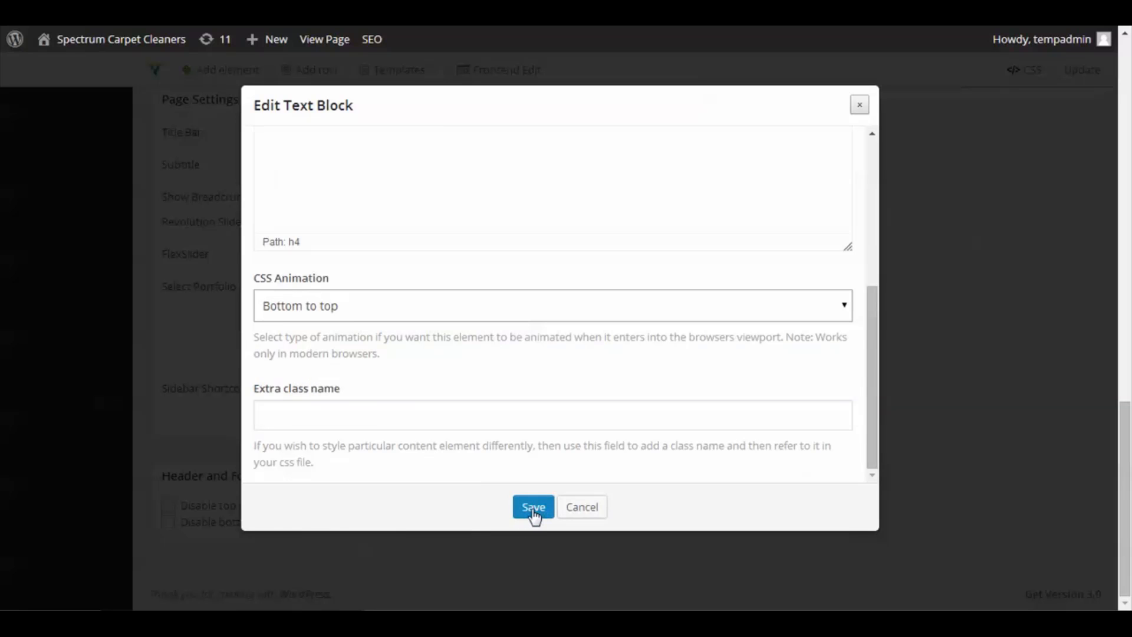
left_click(535, 516)
- Add a new row below and give it a two-column layout
scroll(599, 313, "up", 15)
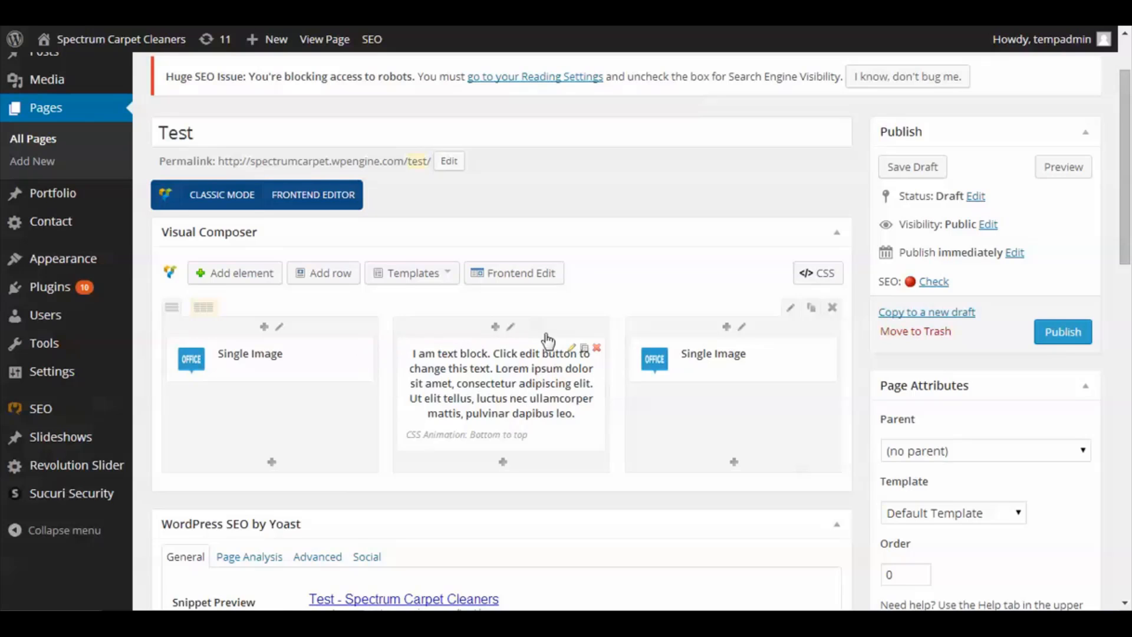
scroll(346, 331, "down", 2)
scroll(345, 334, "up", 1)
scroll(346, 336, "up", 1)
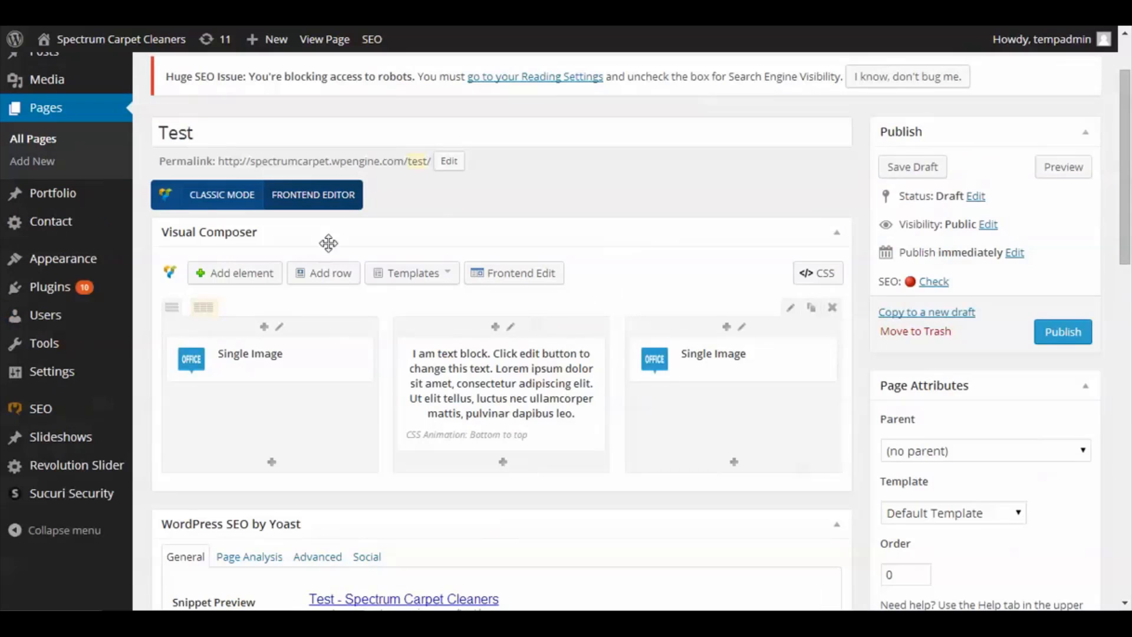
left_click(318, 272)
scroll(415, 464, "down", 1)
scroll(412, 457, "down", 1)
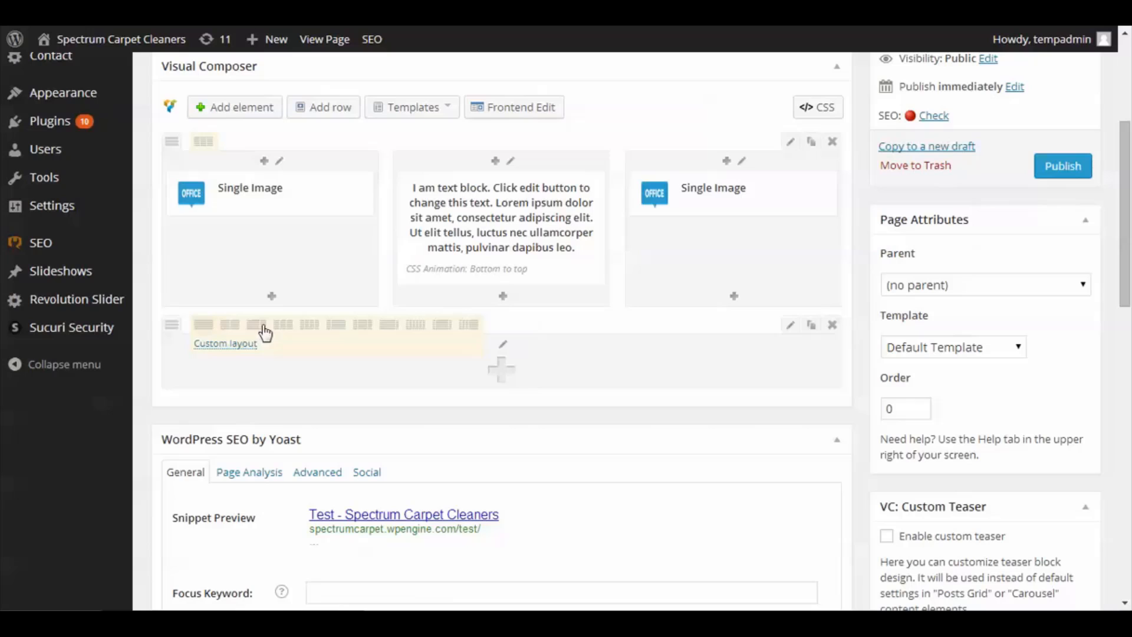
left_click(230, 327)
- Add a Video Player element to the new row's first column, then delete it
left_click(334, 379)
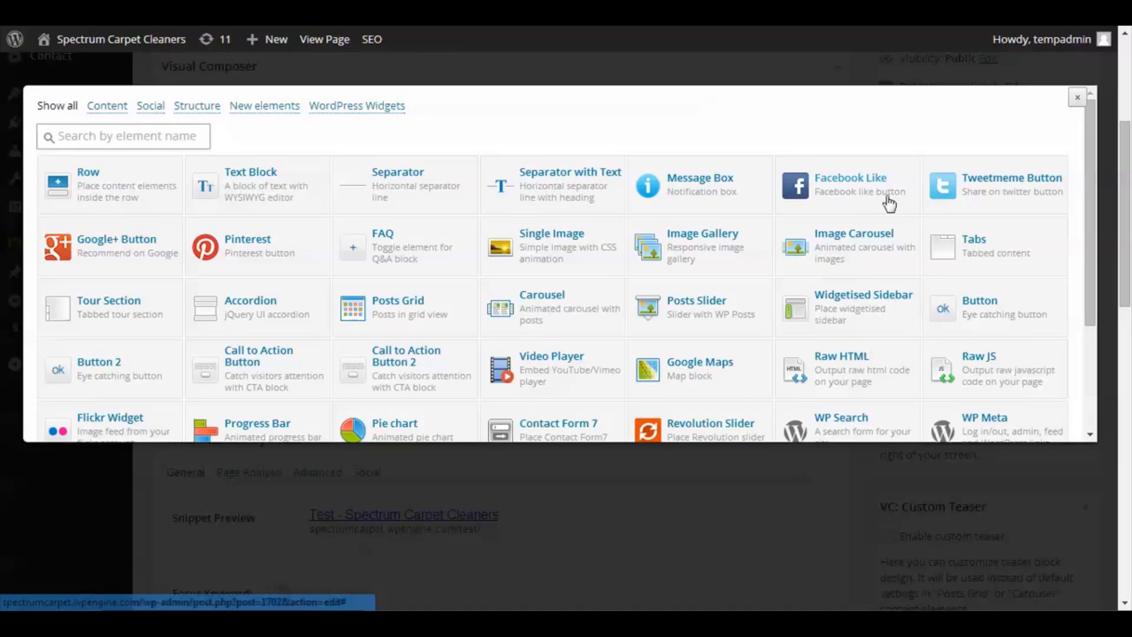
left_click(548, 367)
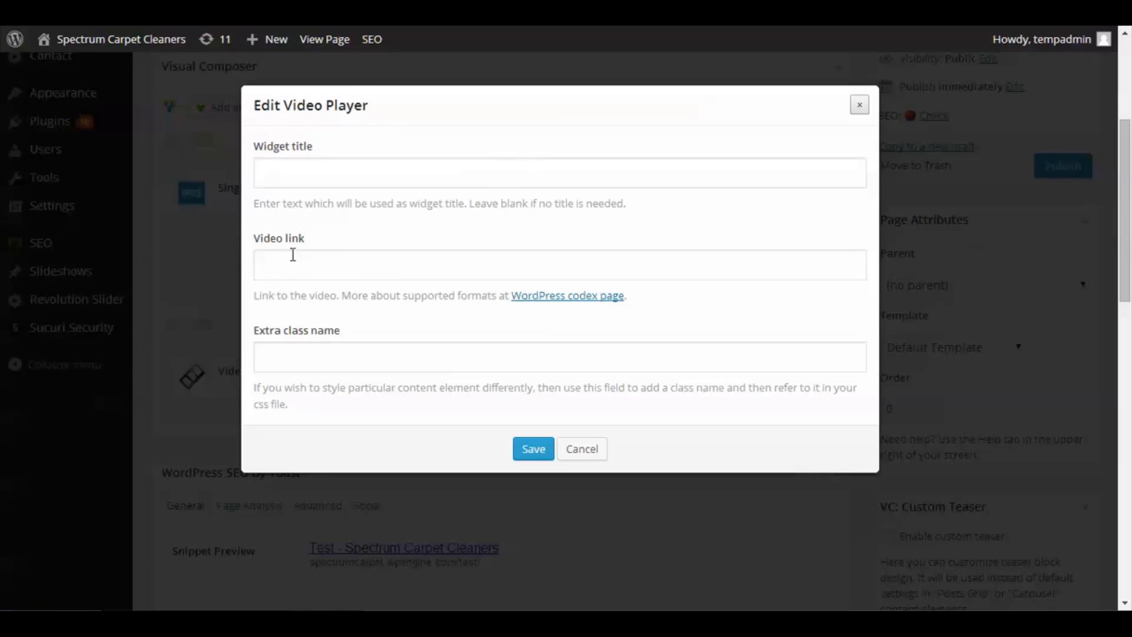
left_click(581, 449)
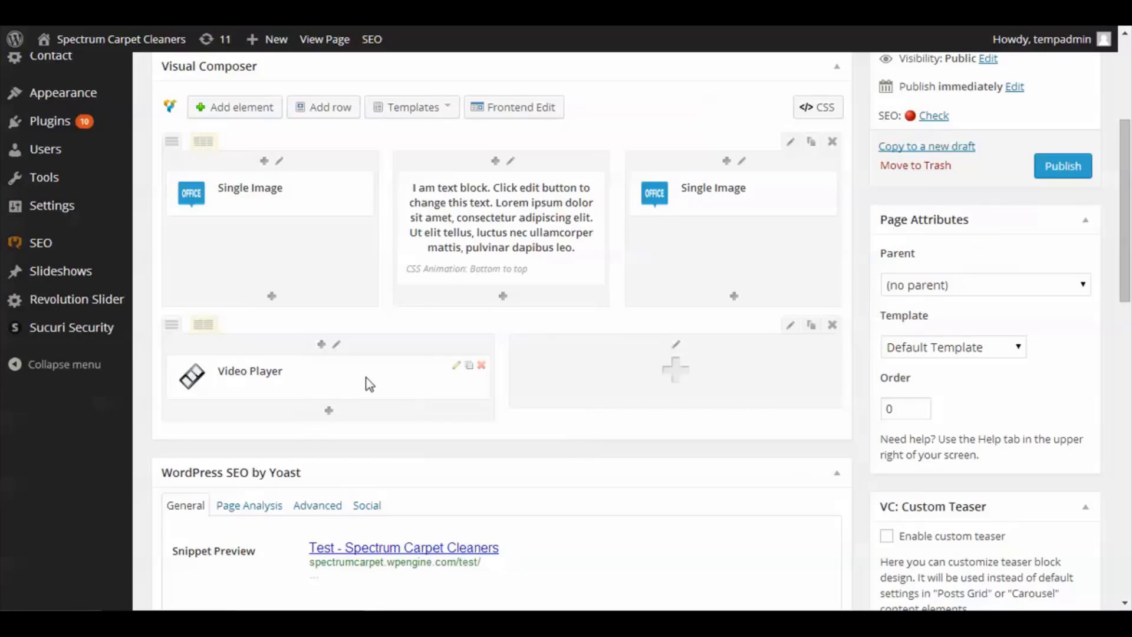
left_click(481, 365)
left_click(606, 115)
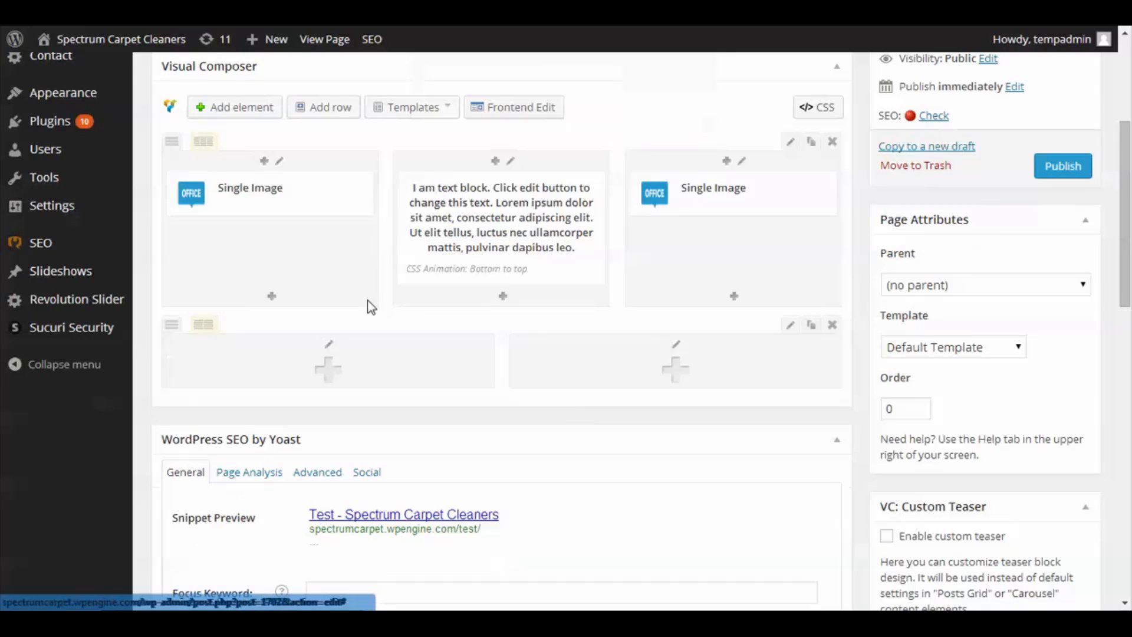
- Delete the new two-column row
left_click(331, 367)
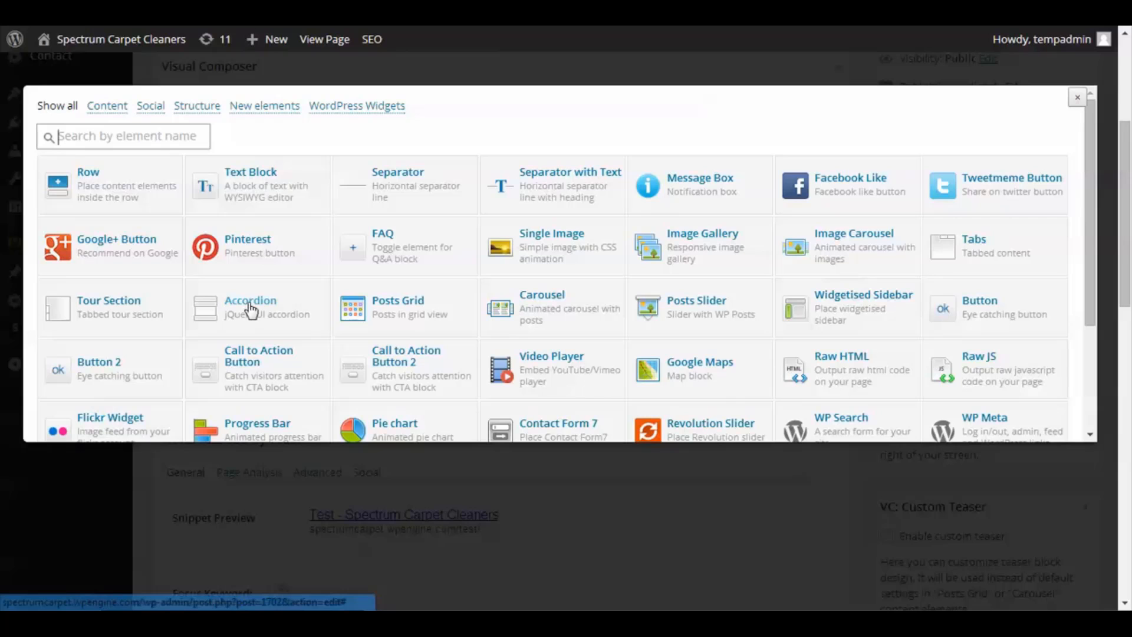
left_click(1077, 98)
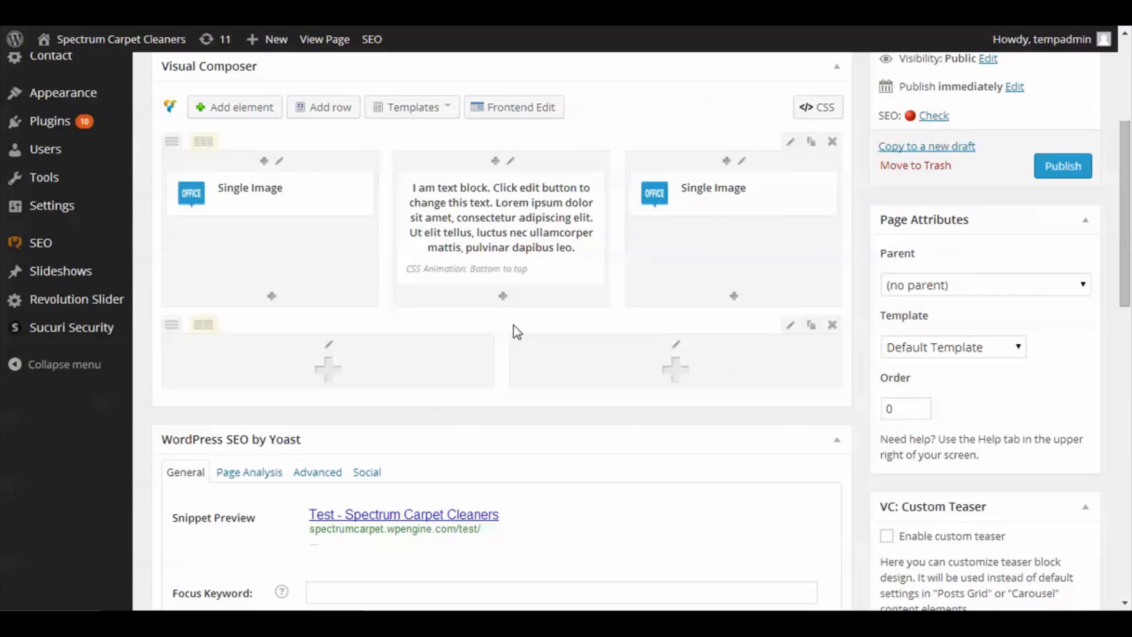
left_click(832, 325)
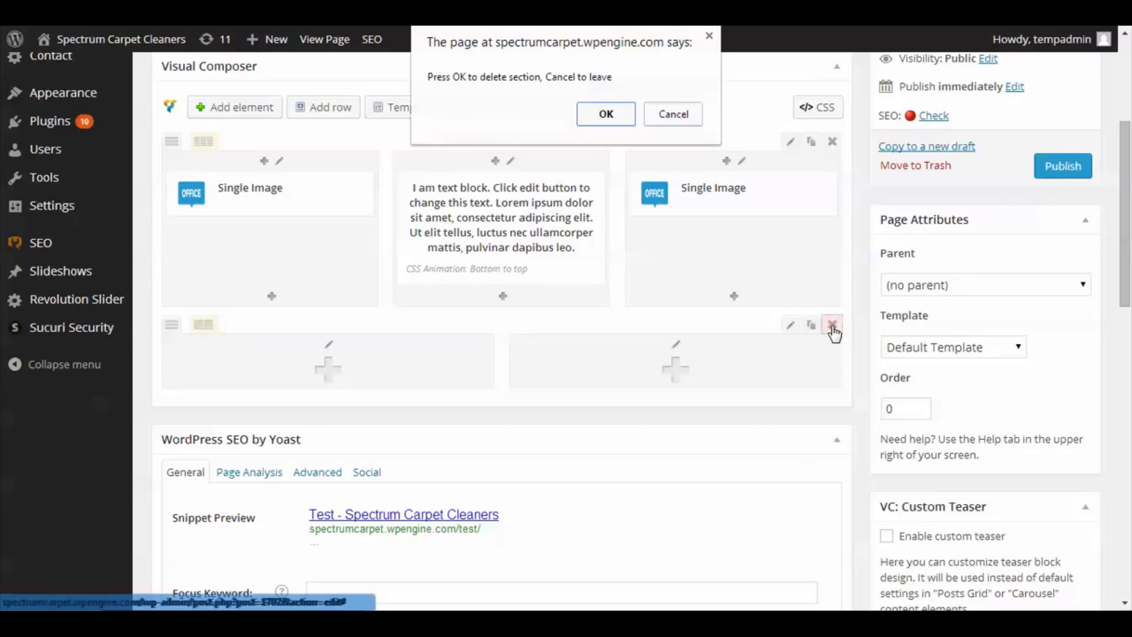
left_click(605, 115)
- Delete the existing saved template named Test
scroll(461, 324, "up", 3)
left_click(423, 277)
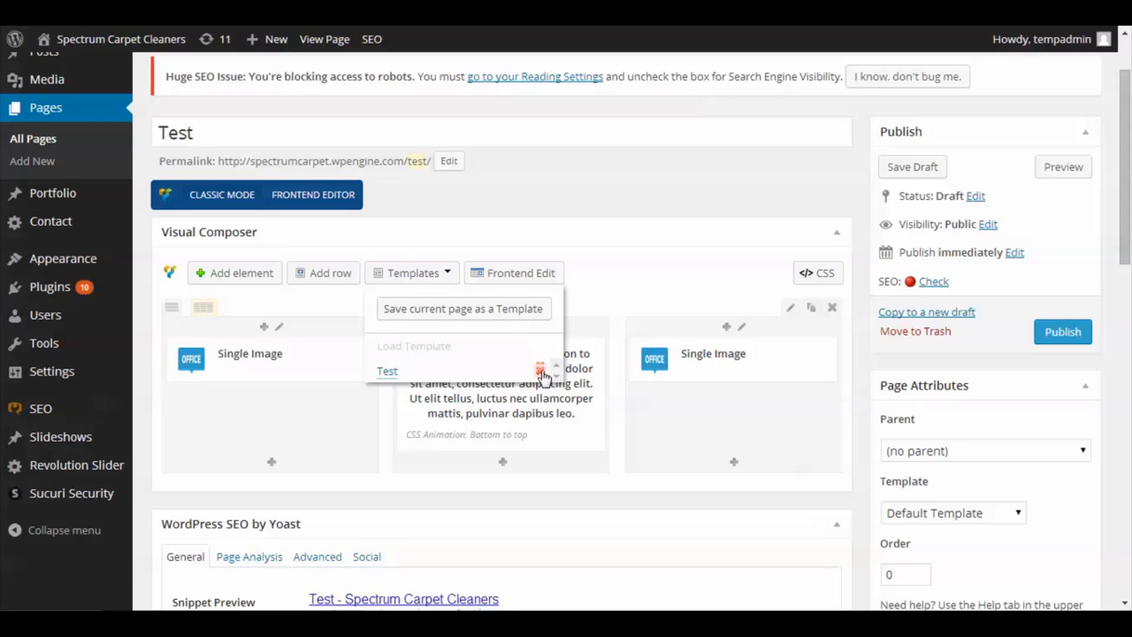
left_click(539, 369)
left_click(606, 126)
left_click(413, 272)
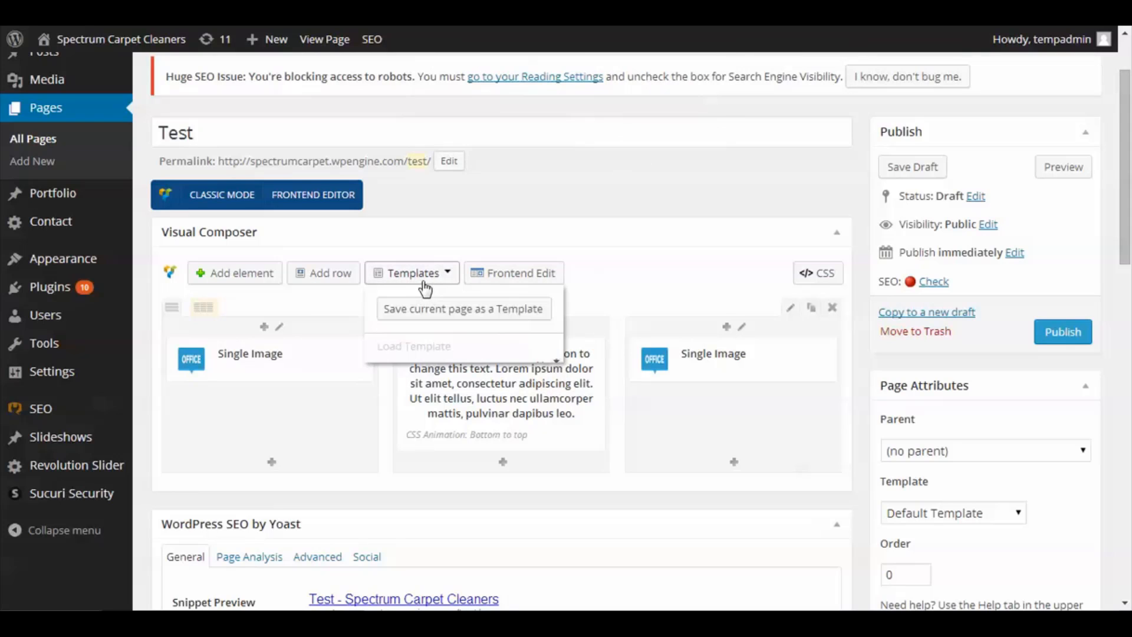
left_click(425, 277)
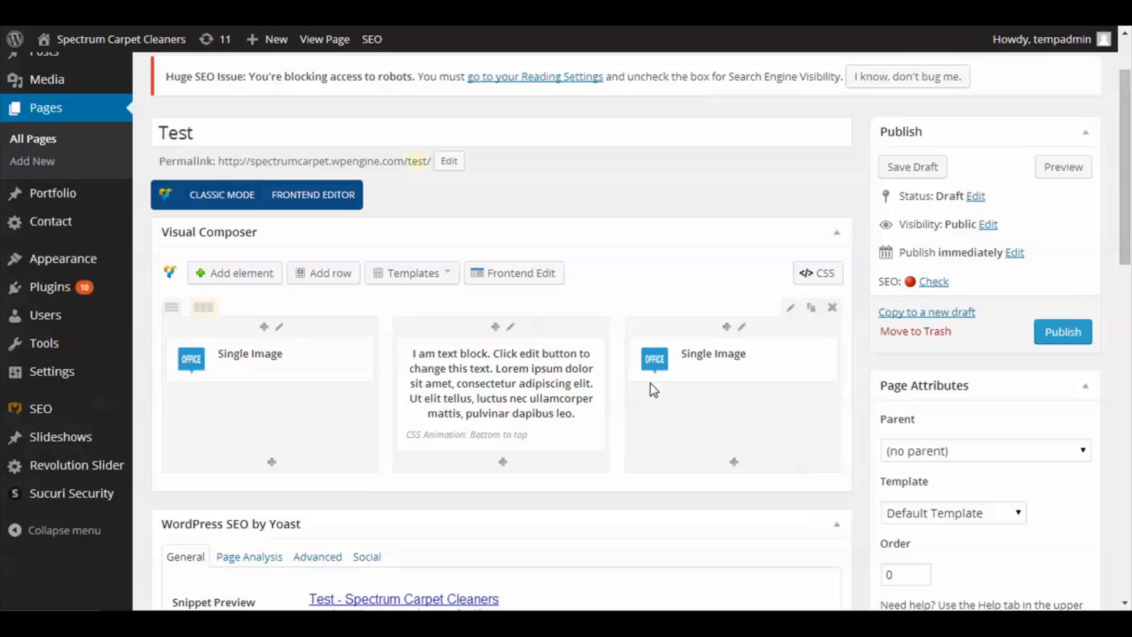
- Save the current page layout as a template named Test
left_click(442, 273)
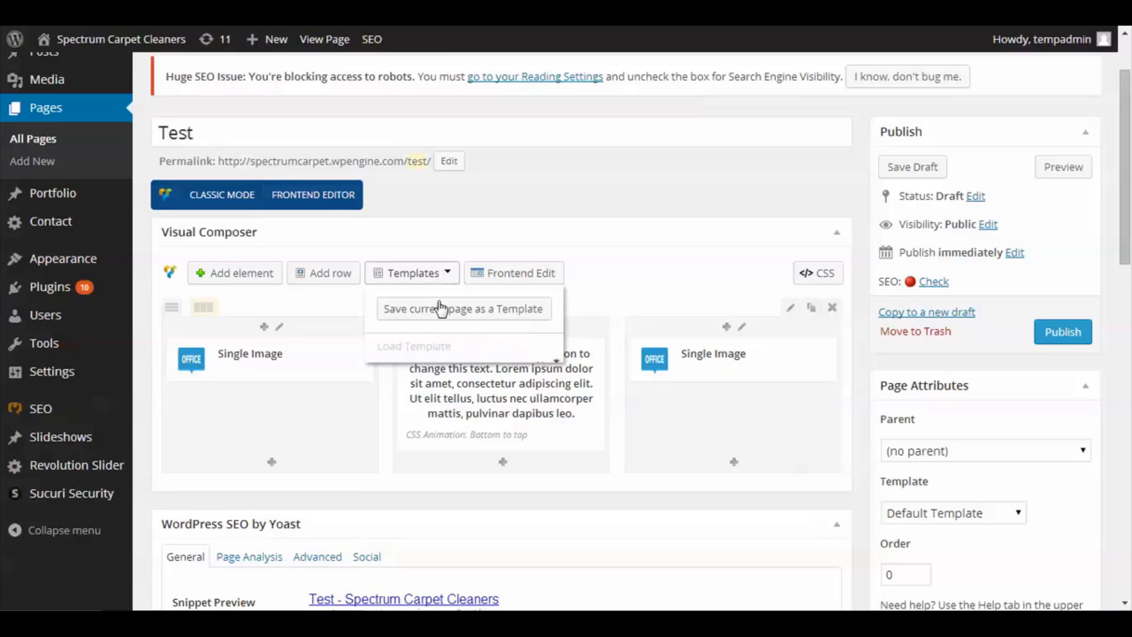
left_click(439, 308)
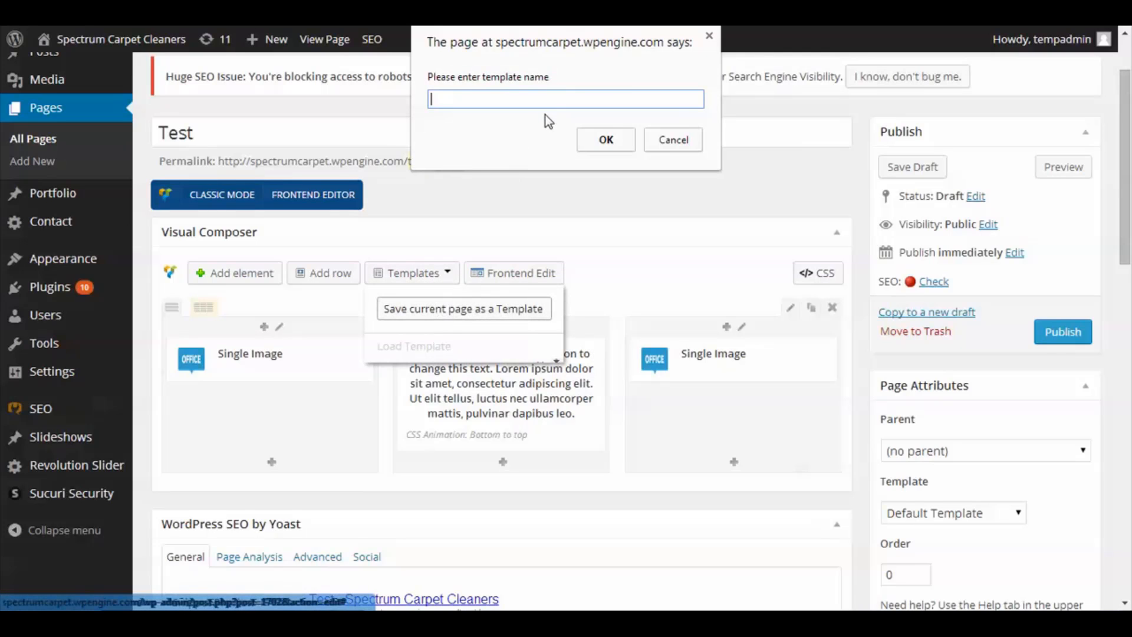
type("Test")
left_click(606, 139)
- Load the saved Test template into the page
left_click(413, 272)
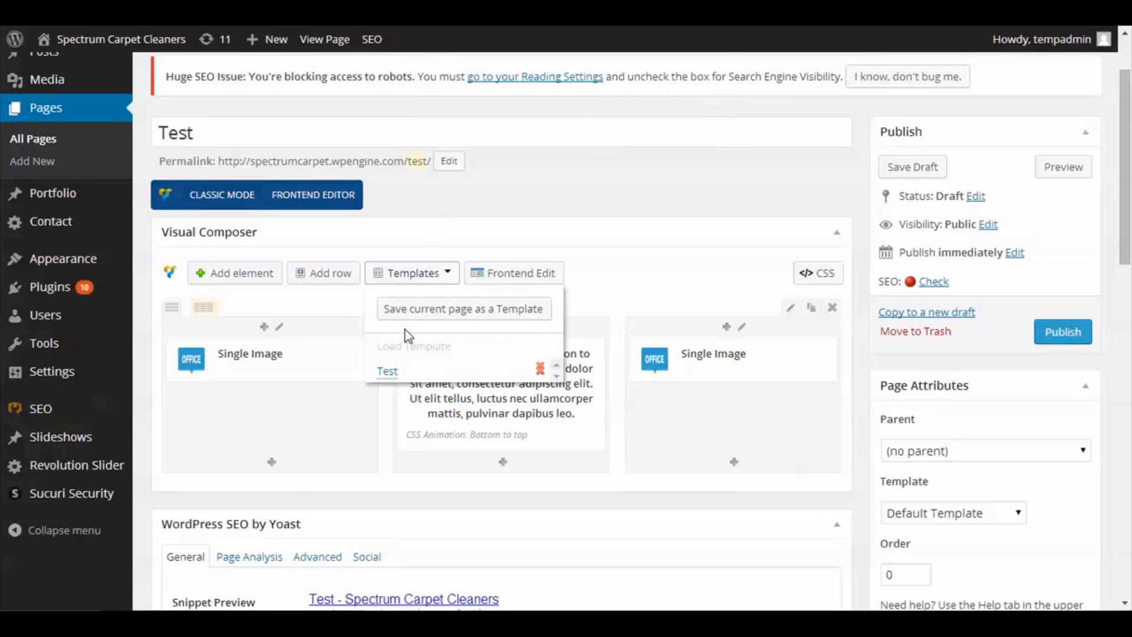
left_click(388, 371)
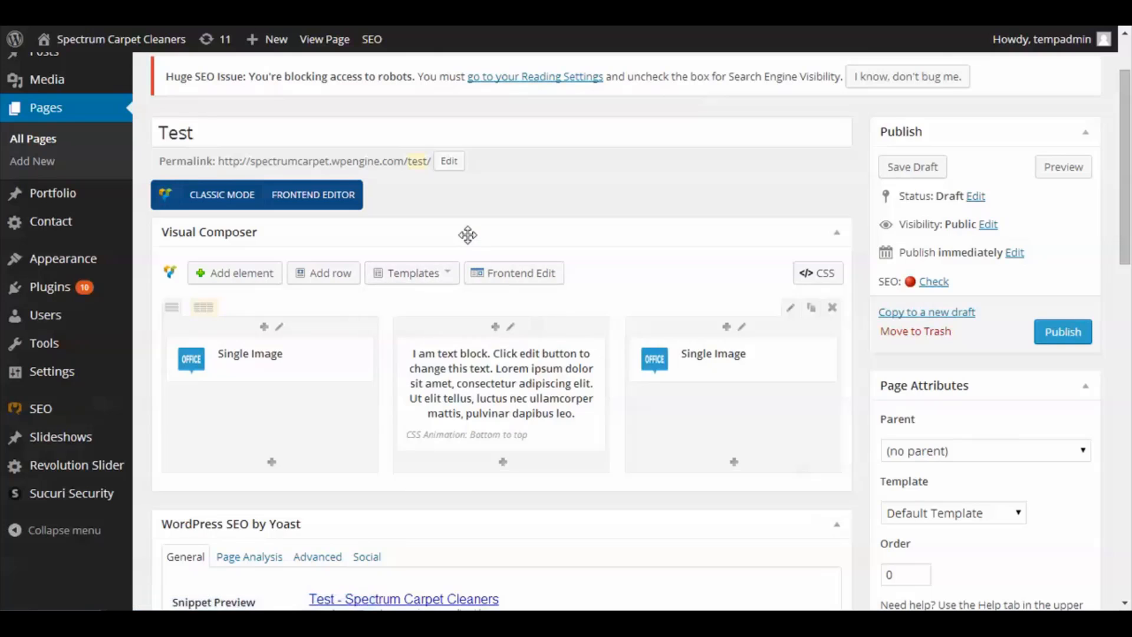
left_click(467, 233)
left_click(467, 234)
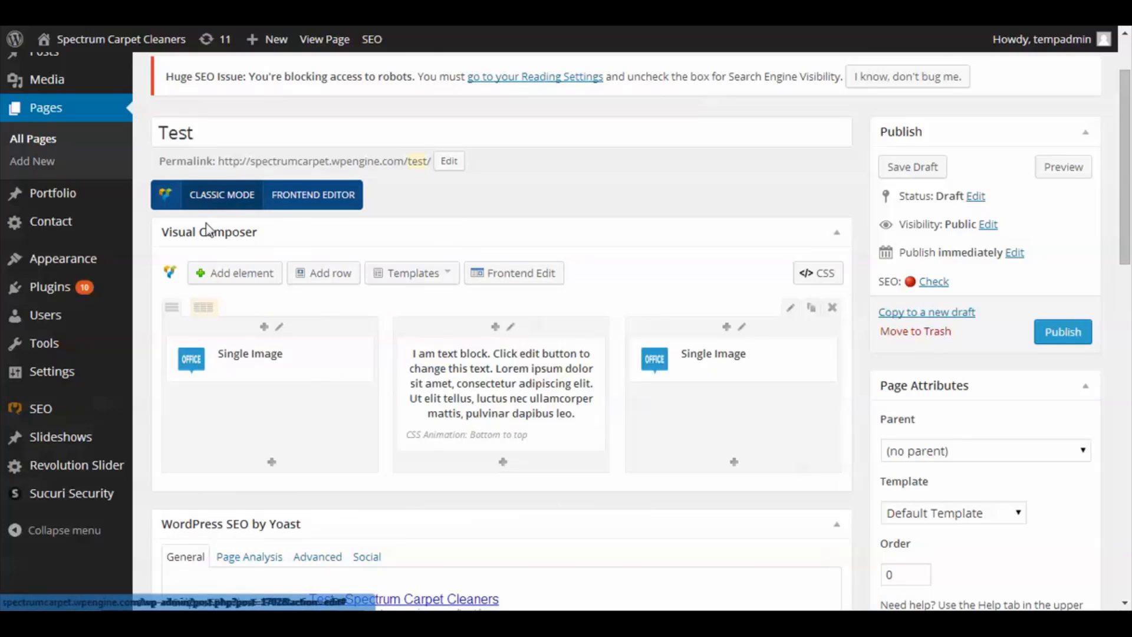
left_click(435, 276)
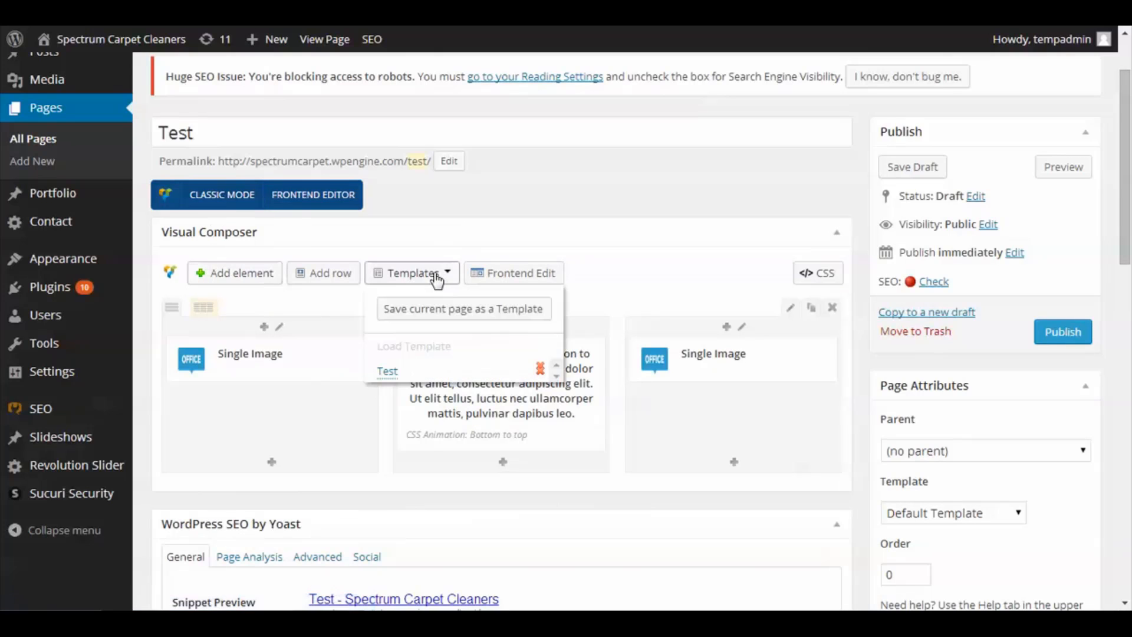
left_click(387, 373)
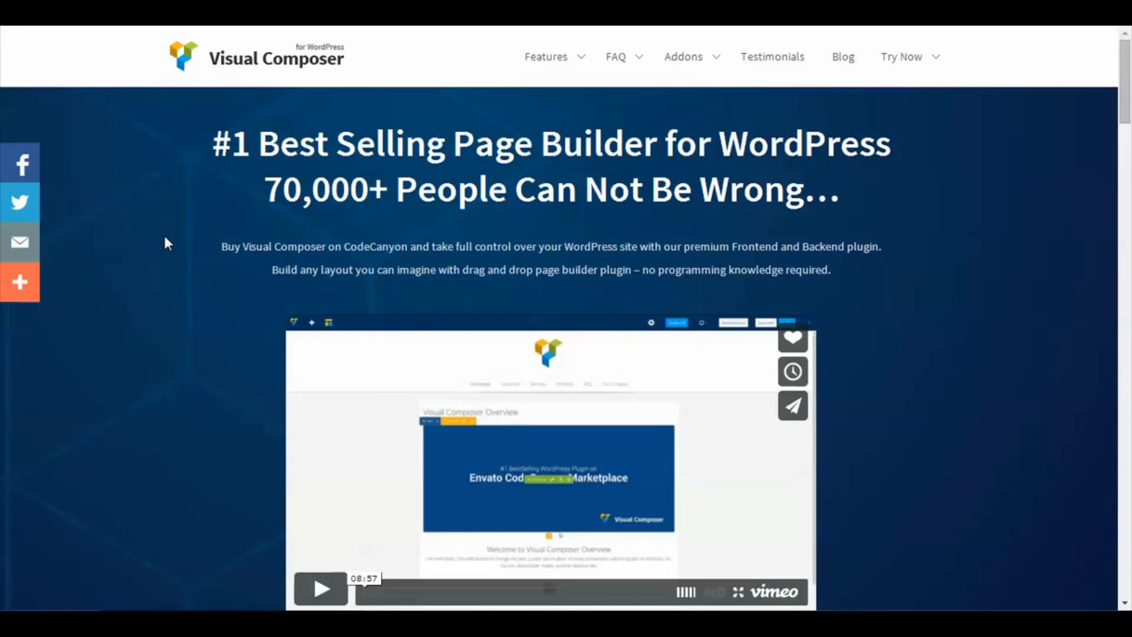
- Open the Video Academy on the Visual Composer website and browse its list of tutorial videos
scroll(167, 242, "down", 3)
scroll(212, 306, "up", 3)
mouse_move(707, 62)
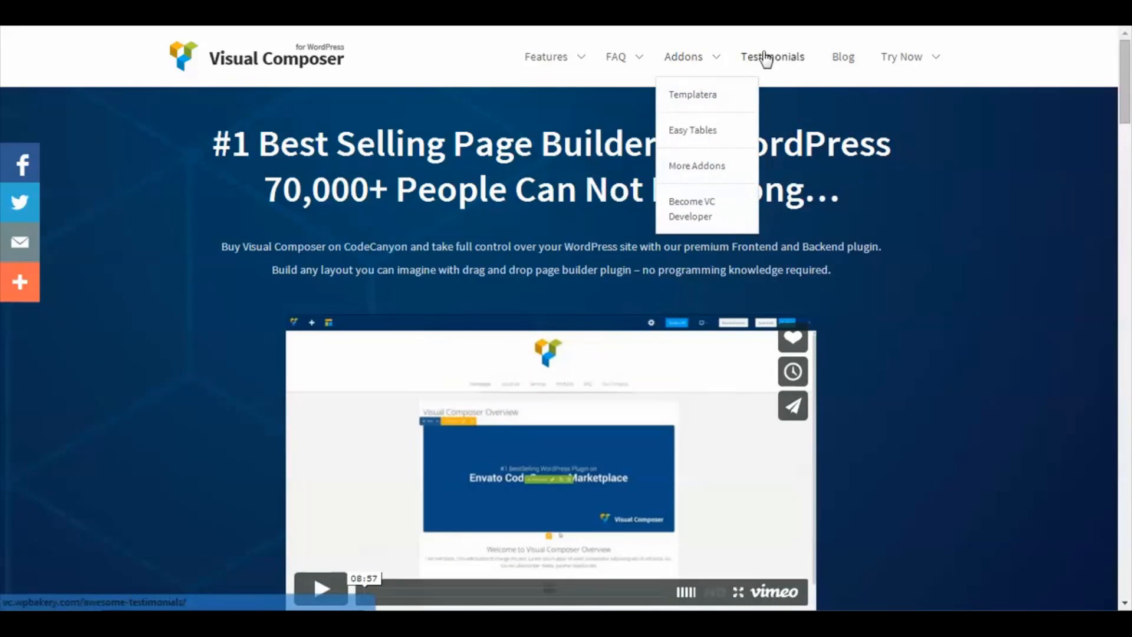
mouse_move(621, 61)
left_click(630, 101)
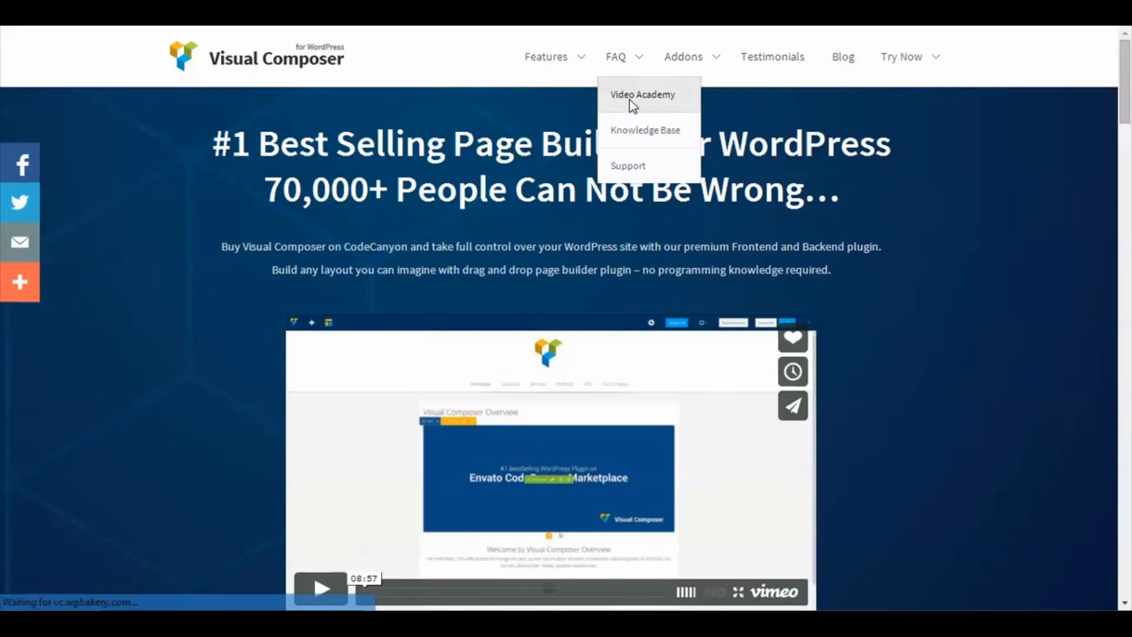
scroll(50, 396, "down", 15)
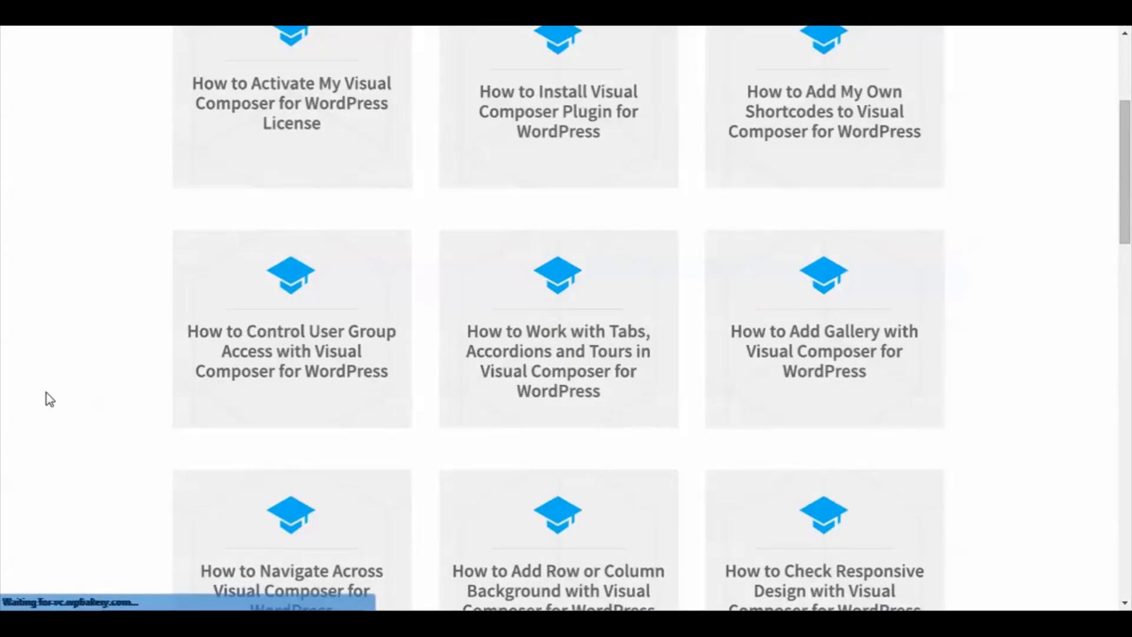
scroll(46, 391, "down", 2)
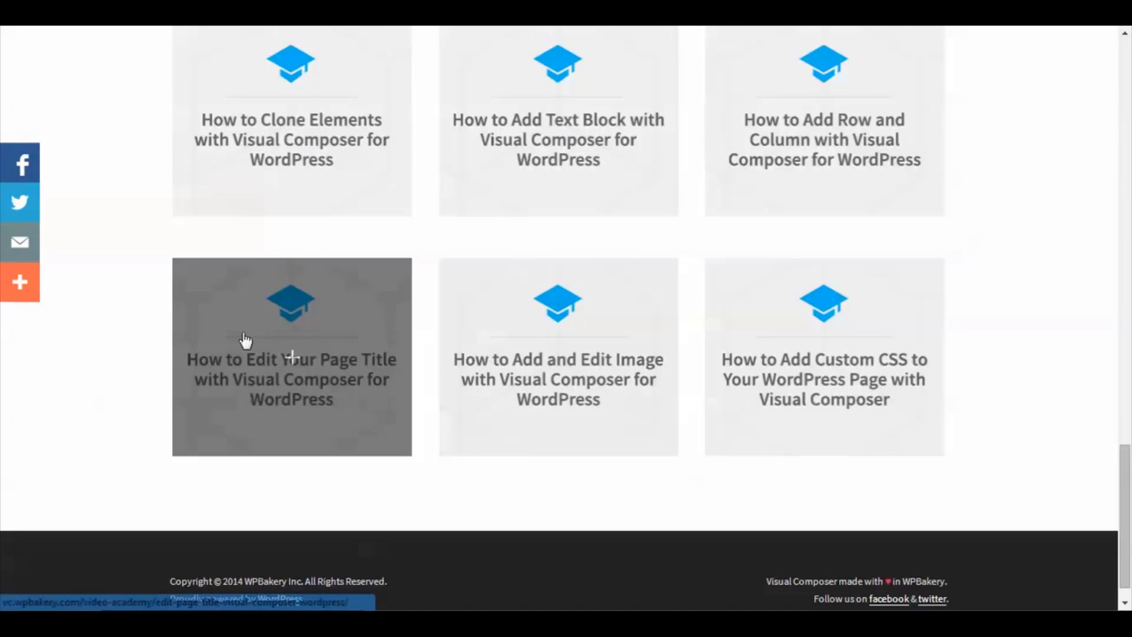
scroll(254, 360, "up", 10)
scroll(298, 222, "up", 15)
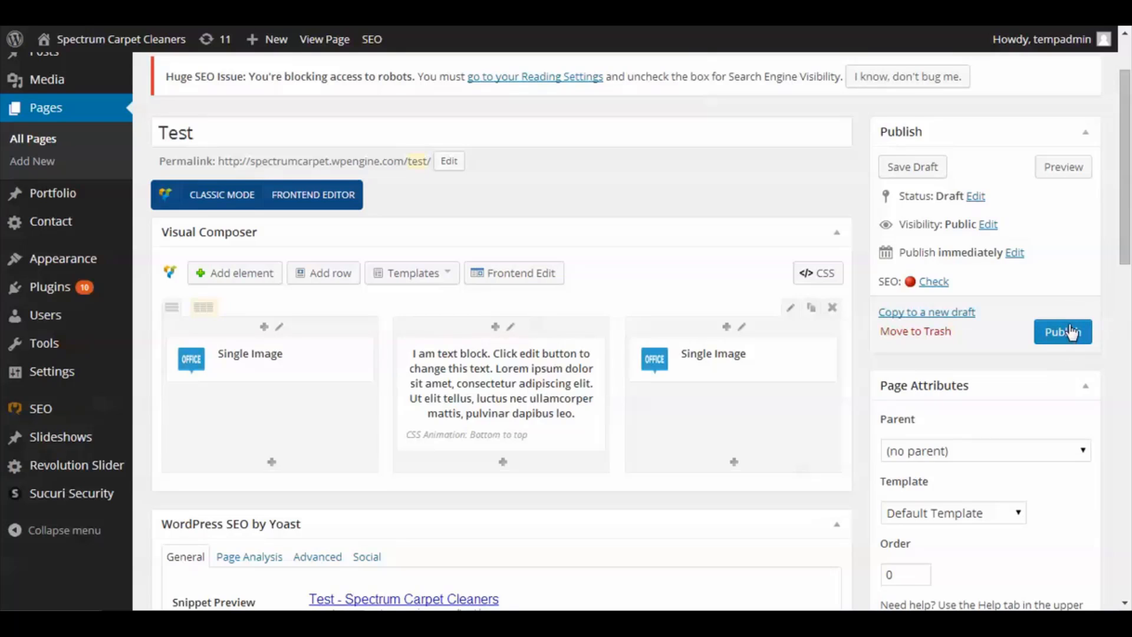
- Save the Test page as a draft
left_click(916, 165)
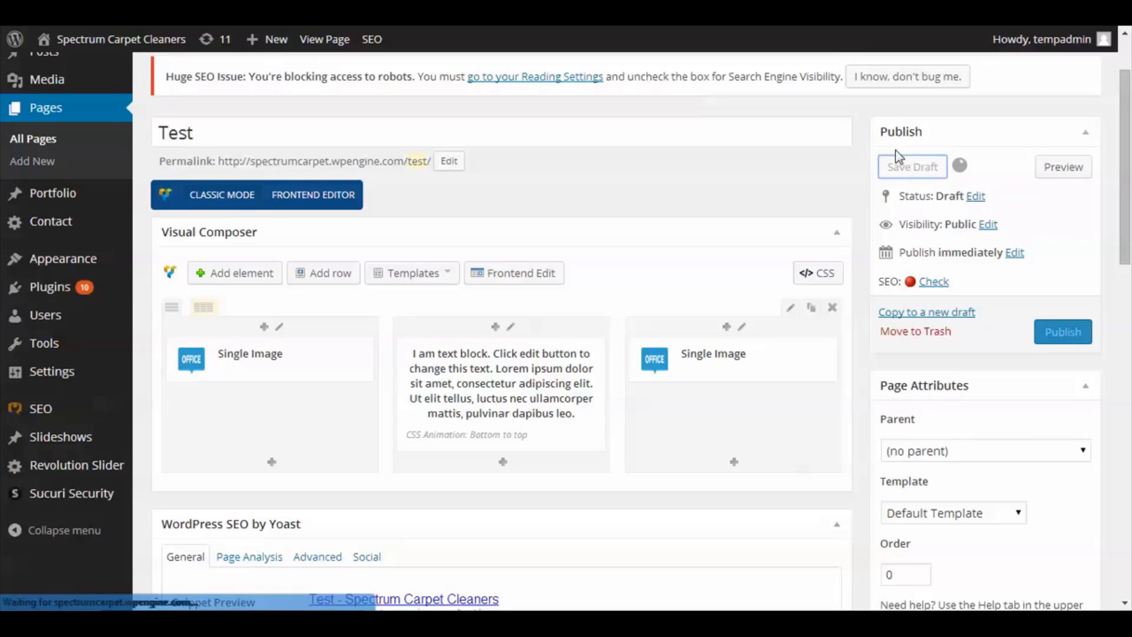